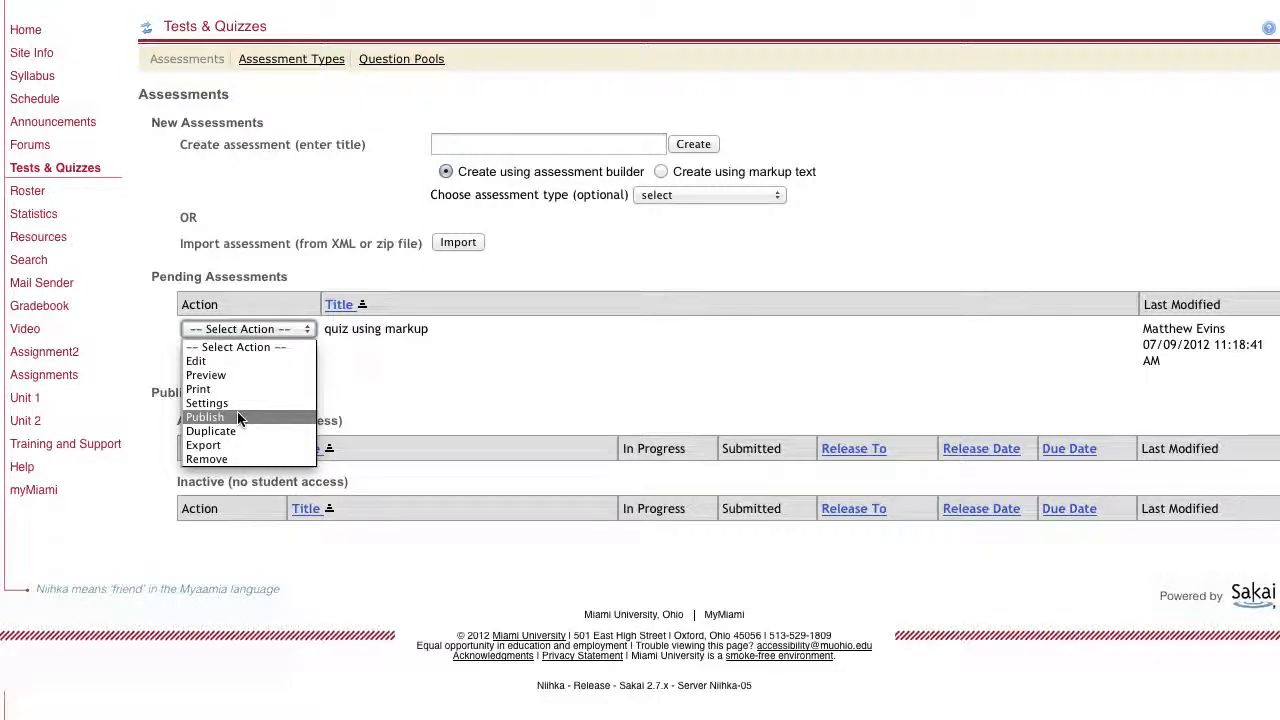
- Start publishing the pending assessment "quiz using markup" and open its settings with all sections expanded
left_click(238, 417)
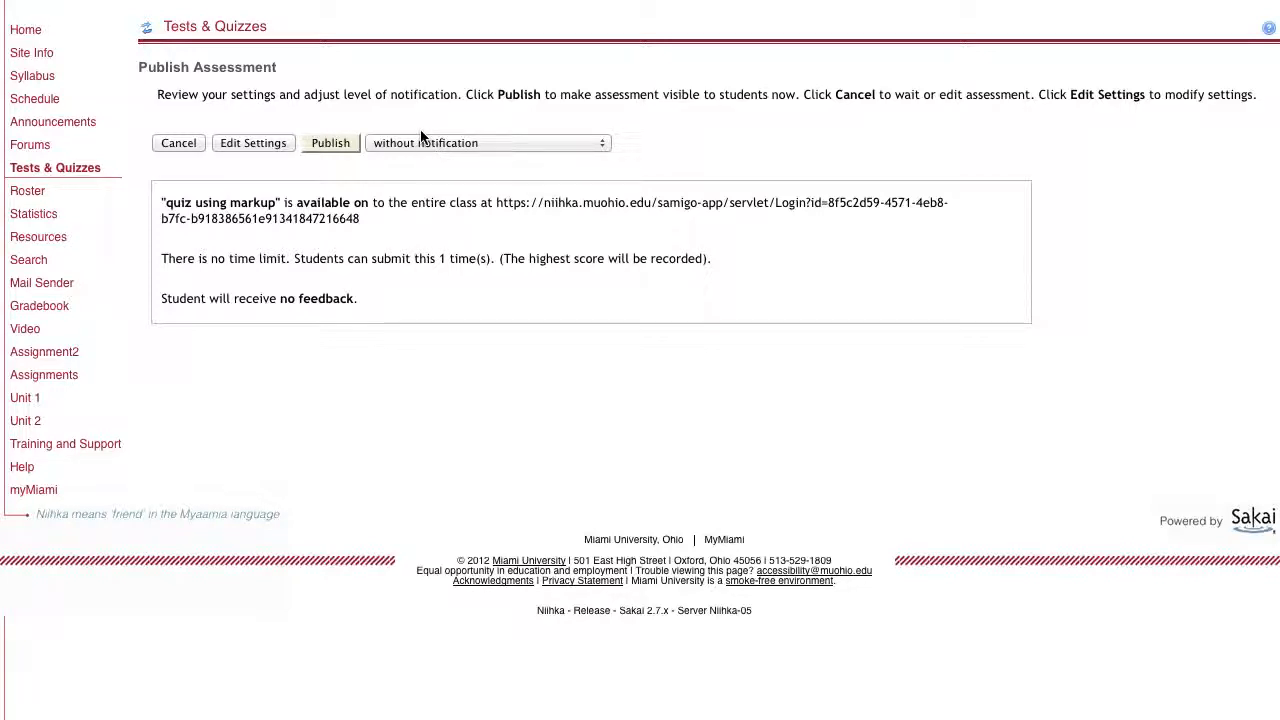
left_click(254, 143)
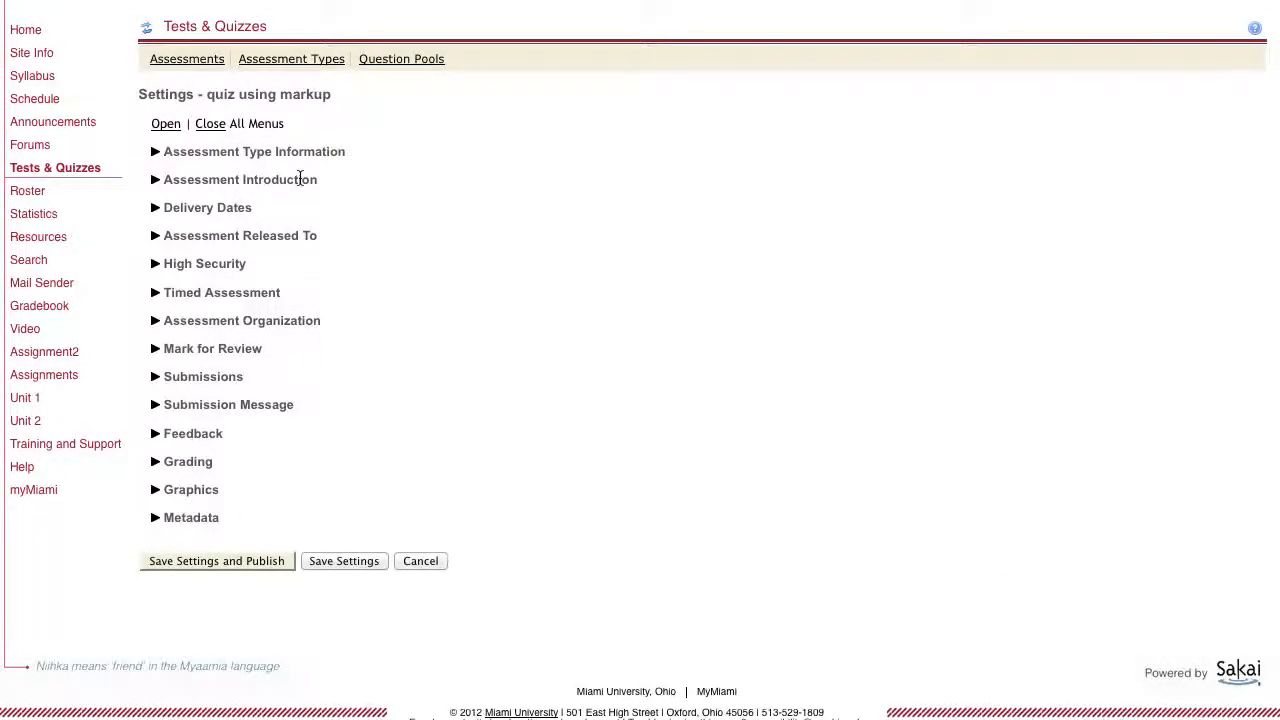
left_click(164, 126)
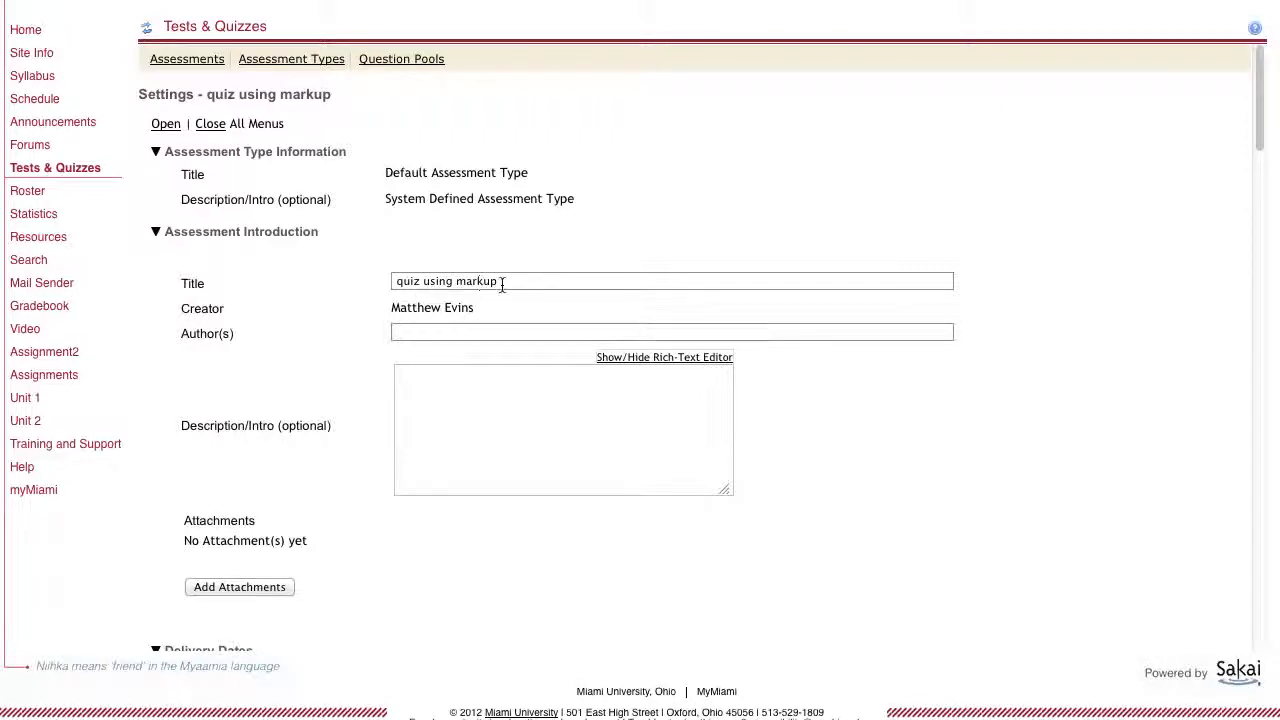
- Retitle the assessment "unit 1 quiz" and set its available date to 07/09/2012
left_click_drag(507, 282, 343, 286)
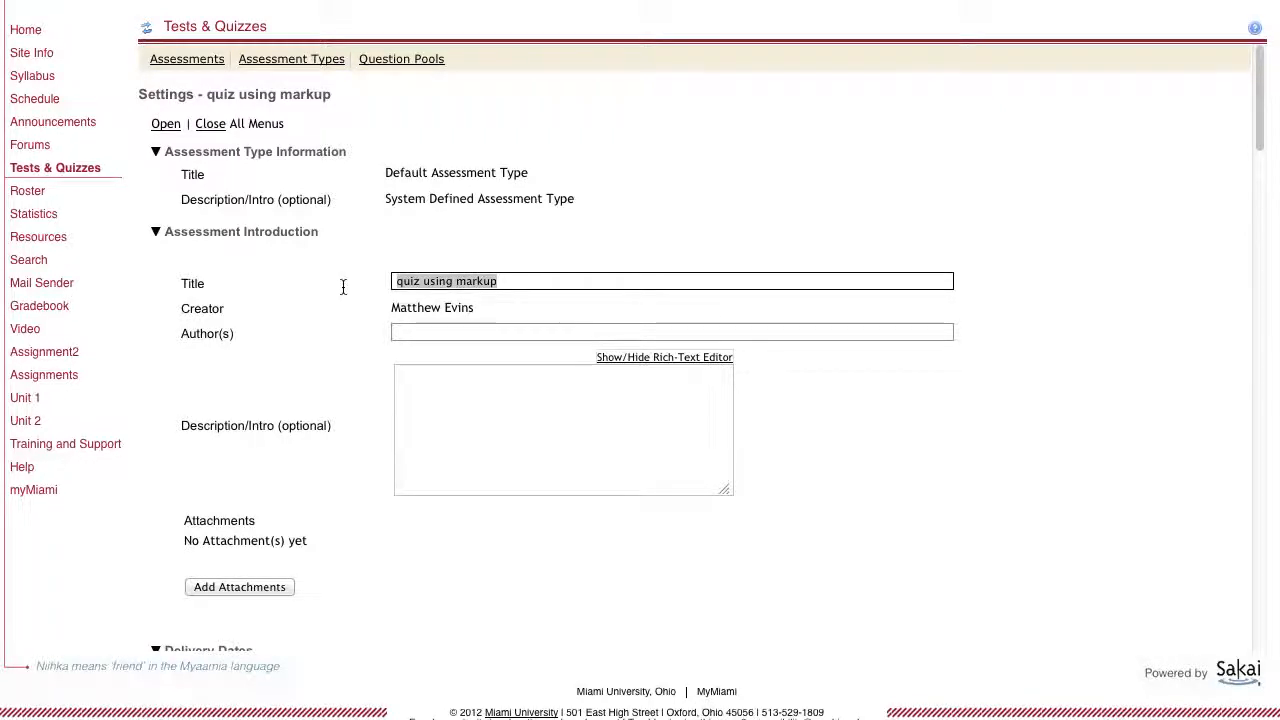
type("unit 1 quiz")
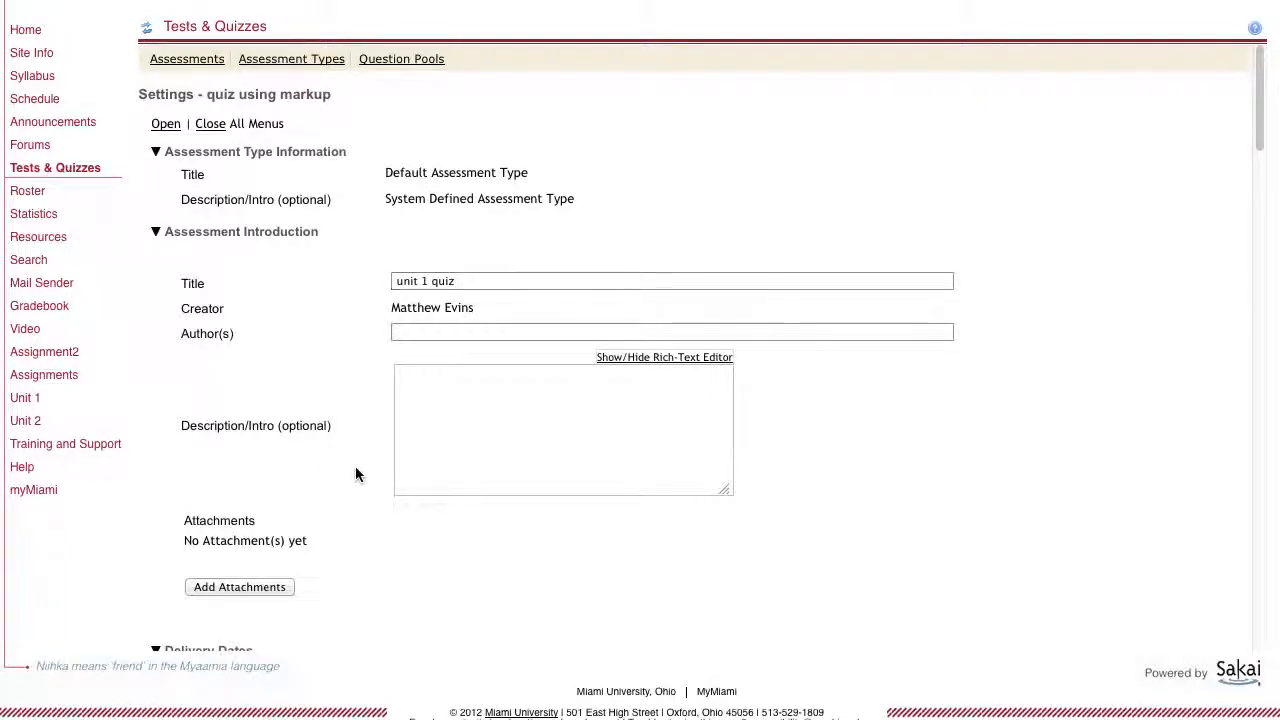
scroll(355, 470, "down", 2)
scroll(353, 475, "down", 3)
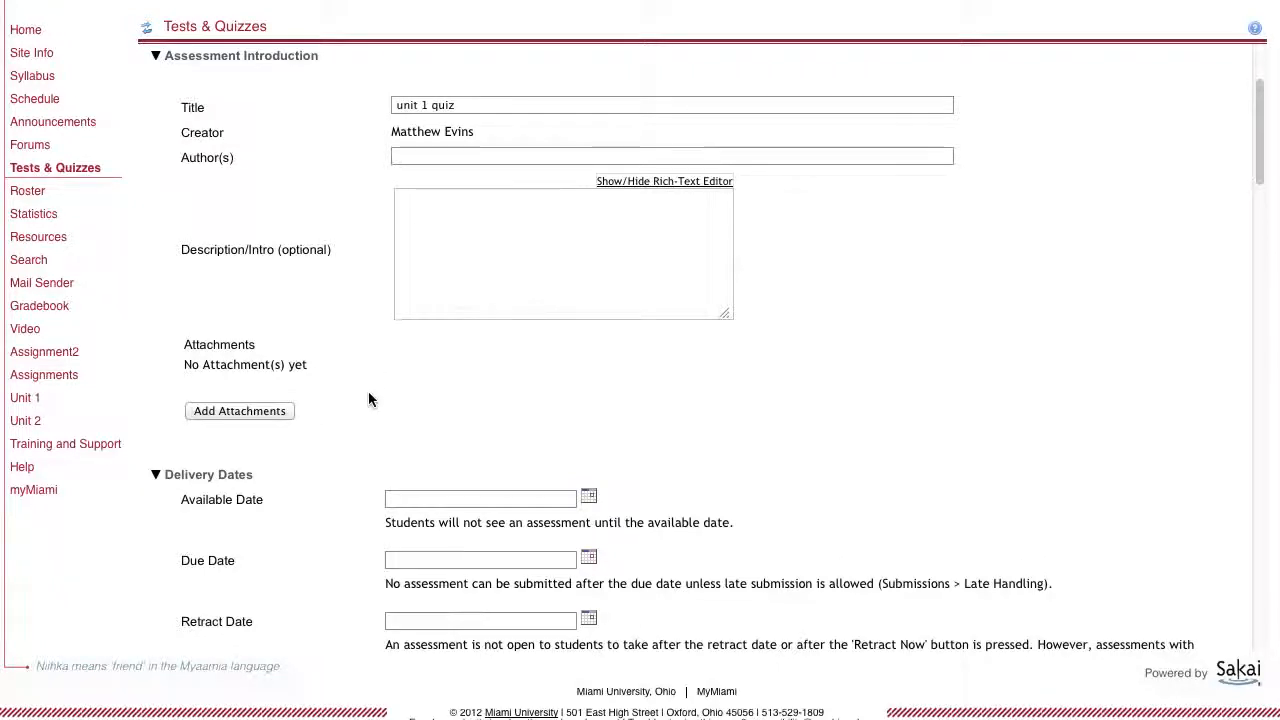
scroll(368, 394, "down", 3)
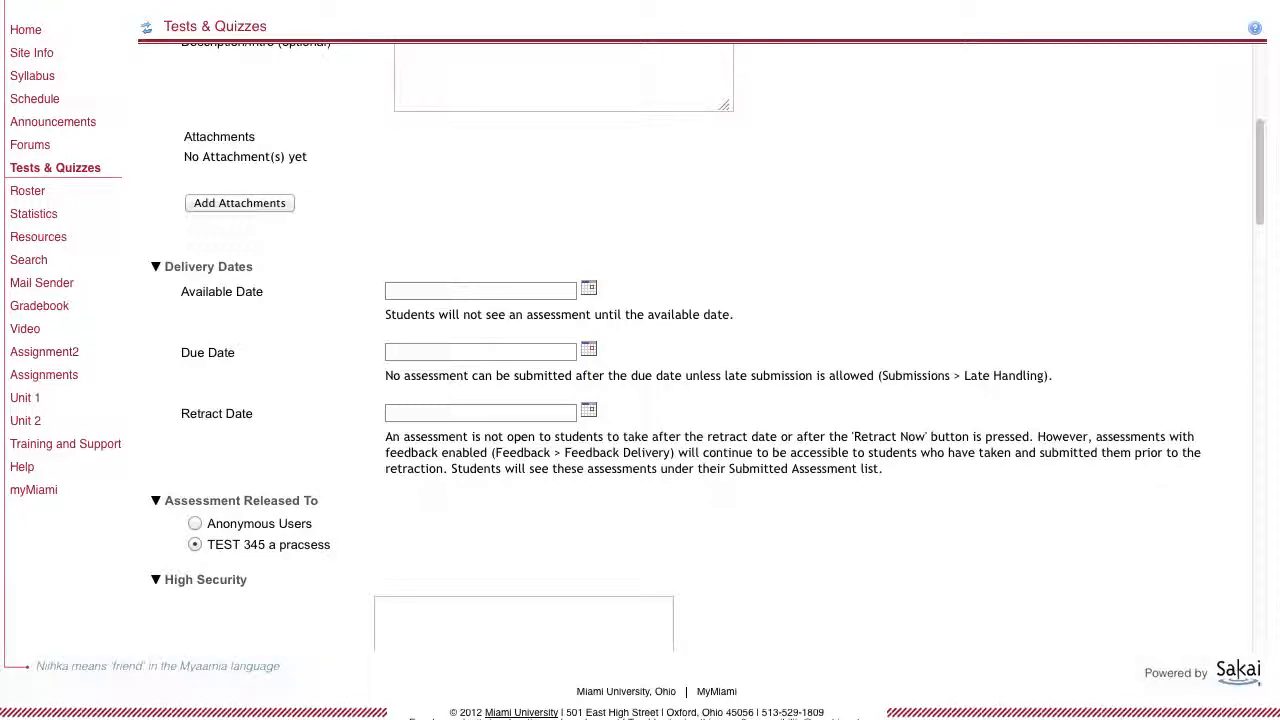
left_click(588, 288)
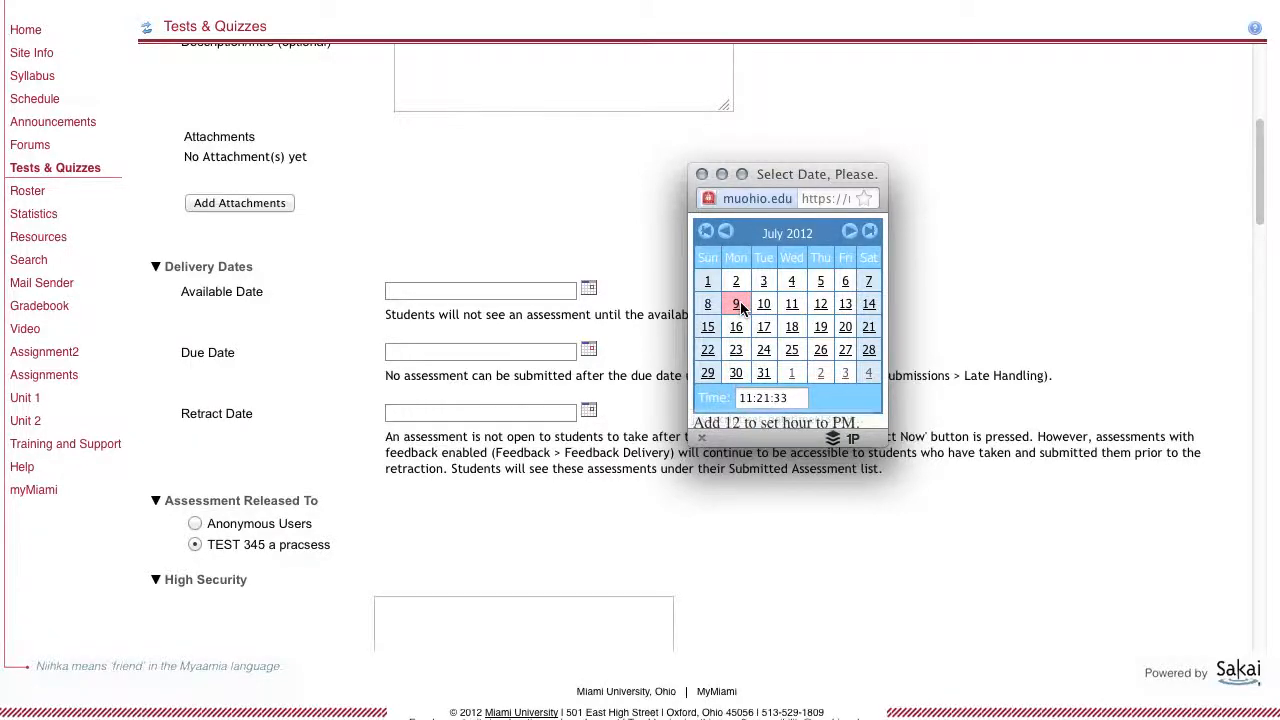
left_click(734, 304)
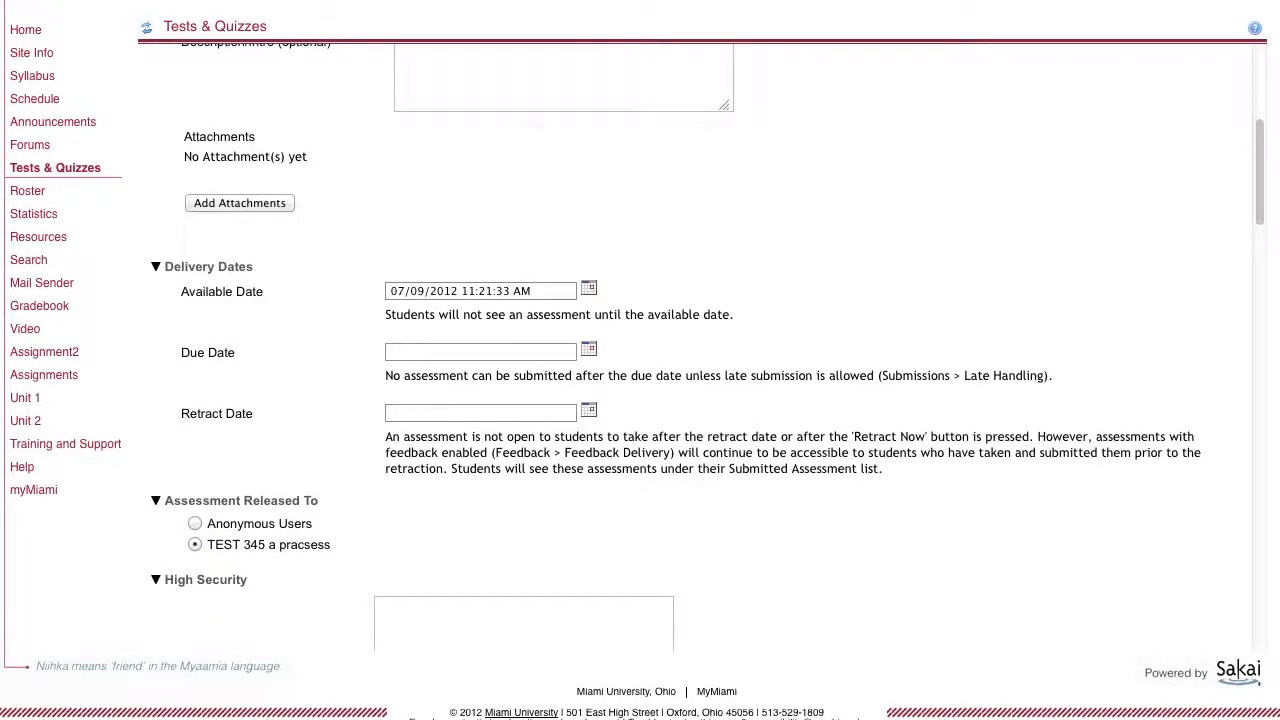
- Set the assessment's due date to 07/13/2012 05:00:00 PM
left_click(588, 349)
left_click(742, 250)
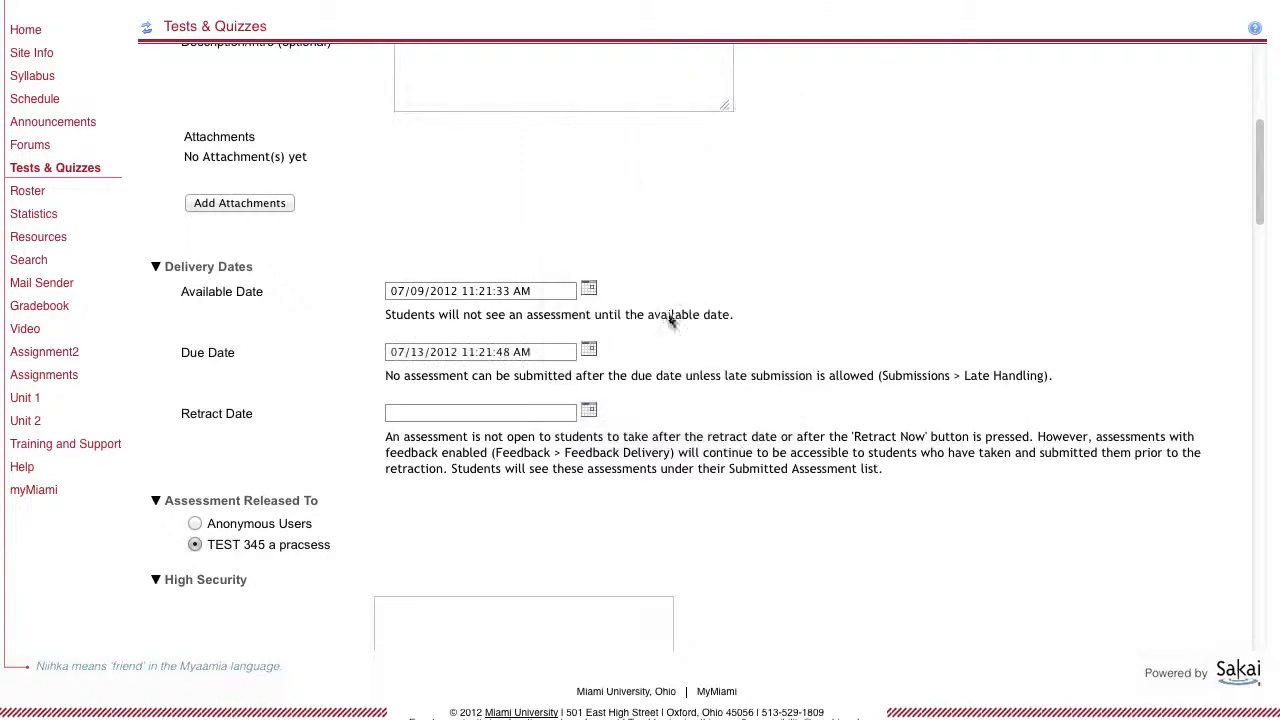
left_click_drag(461, 352, 514, 352)
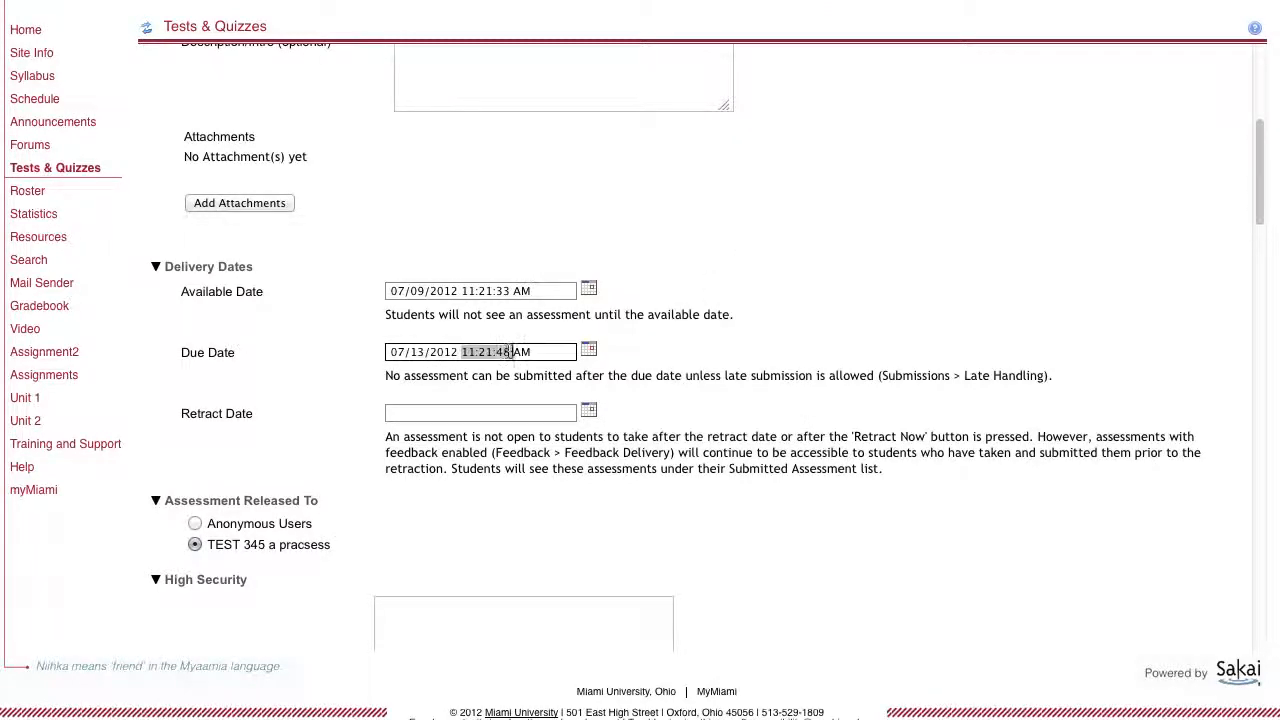
type("1")
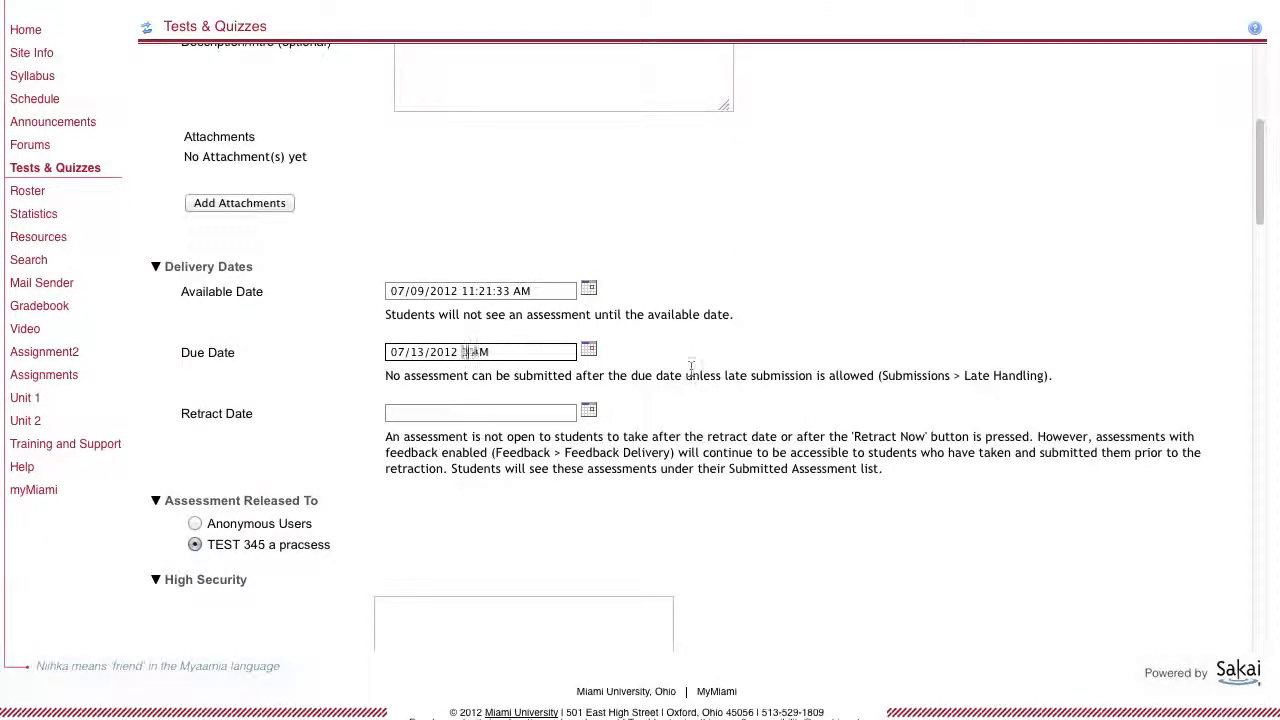
key("BackSpace")
type("05:00:00")
key("BackSpace")
type("P")
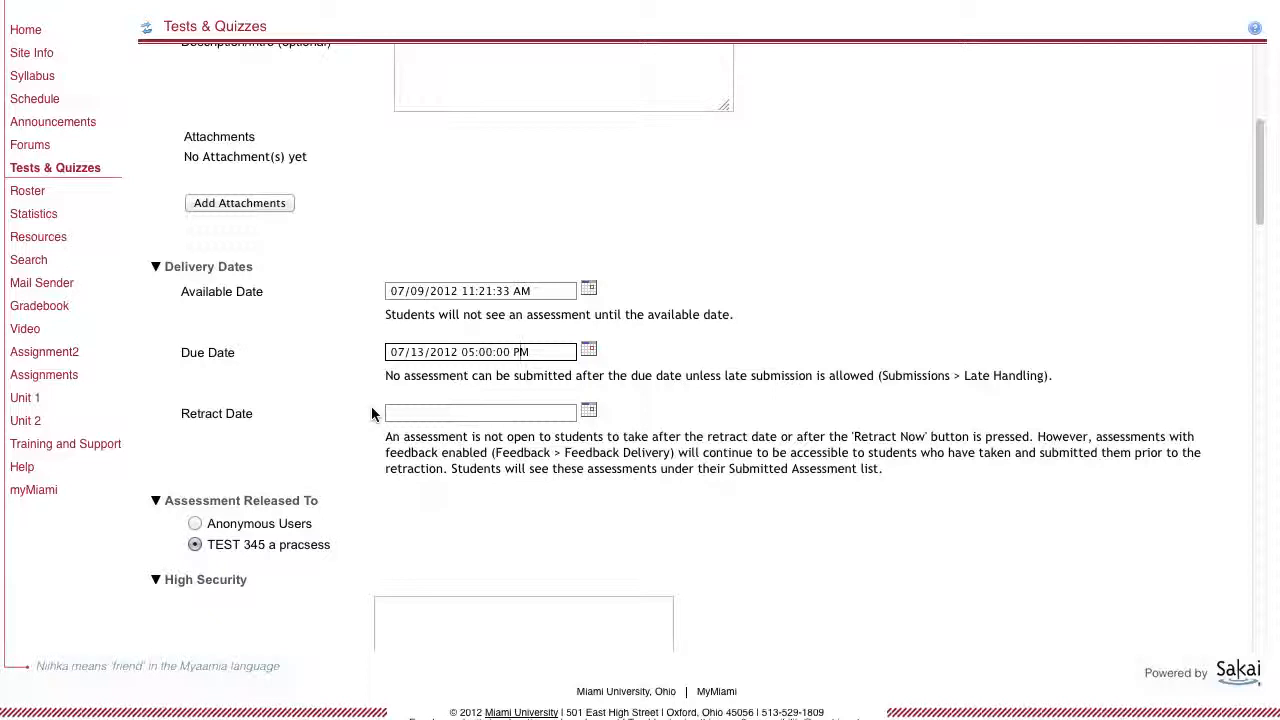
- Set the assessment's retract date to 08/31/2012, keeping the time the calendar offers
left_click(589, 412)
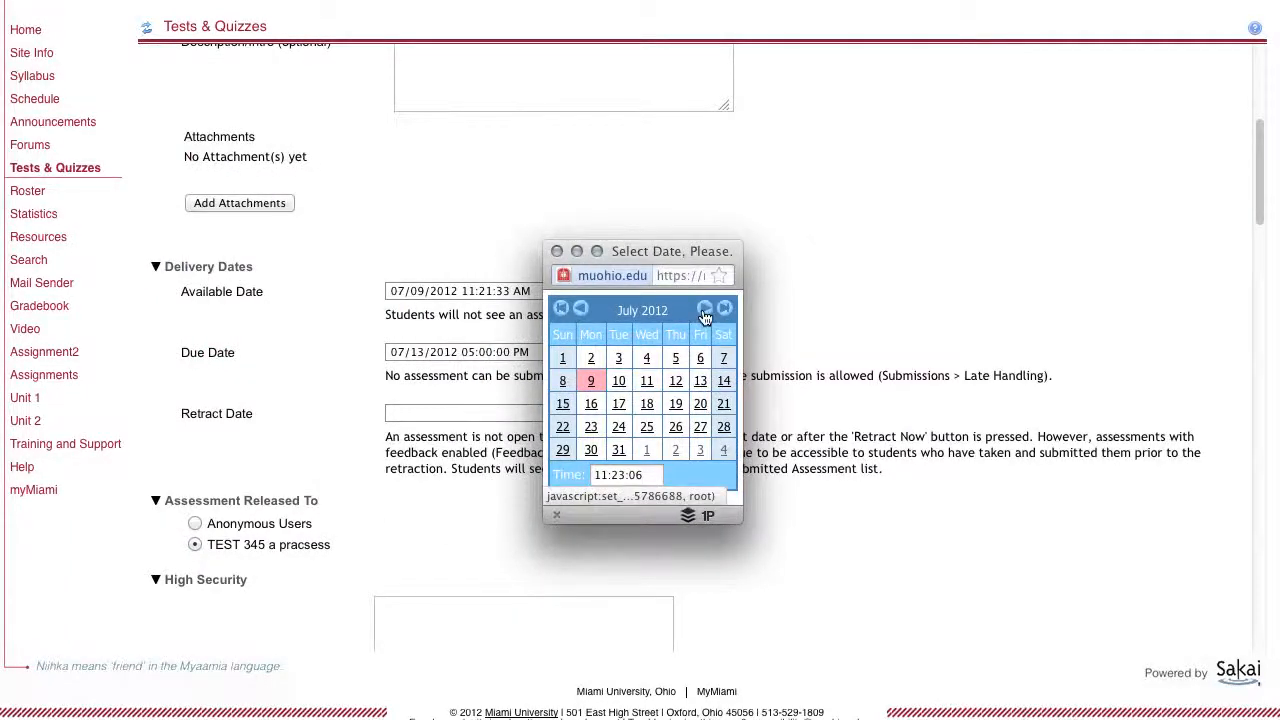
left_click(704, 308)
left_click(702, 450)
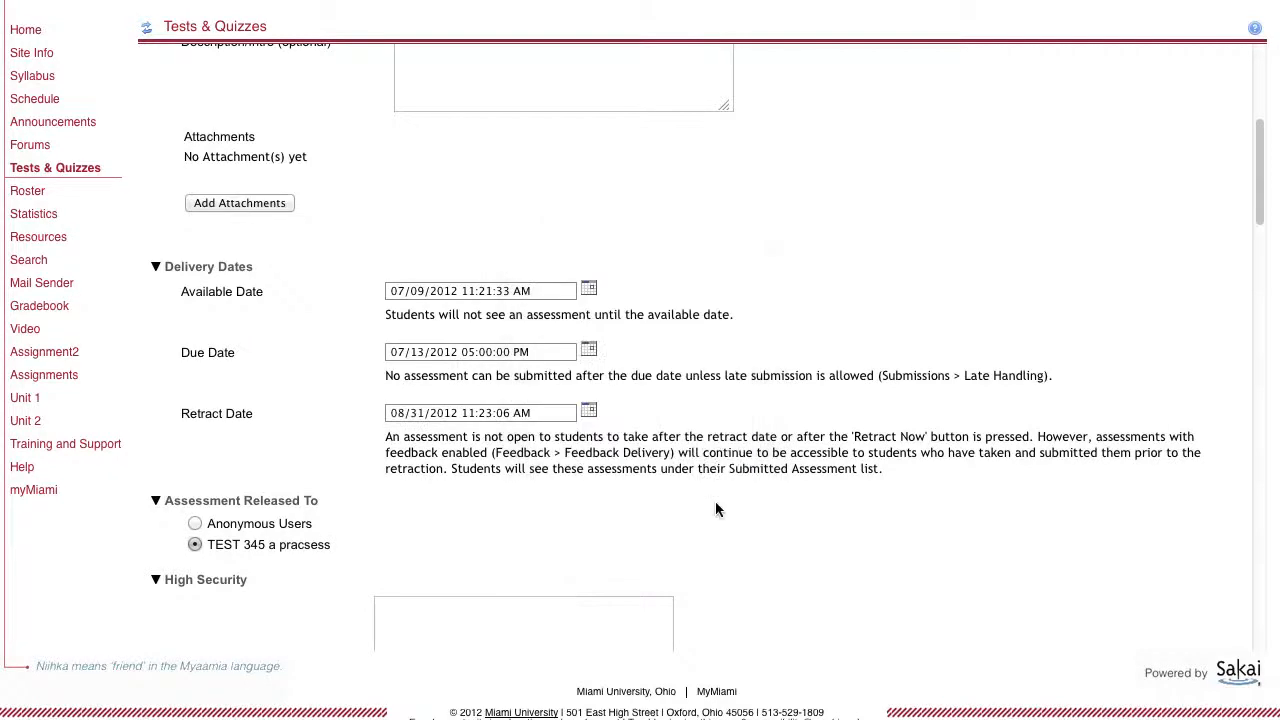
left_click(158, 501)
- Turn on the time limit option for the assessment
scroll(391, 510, "down", 3)
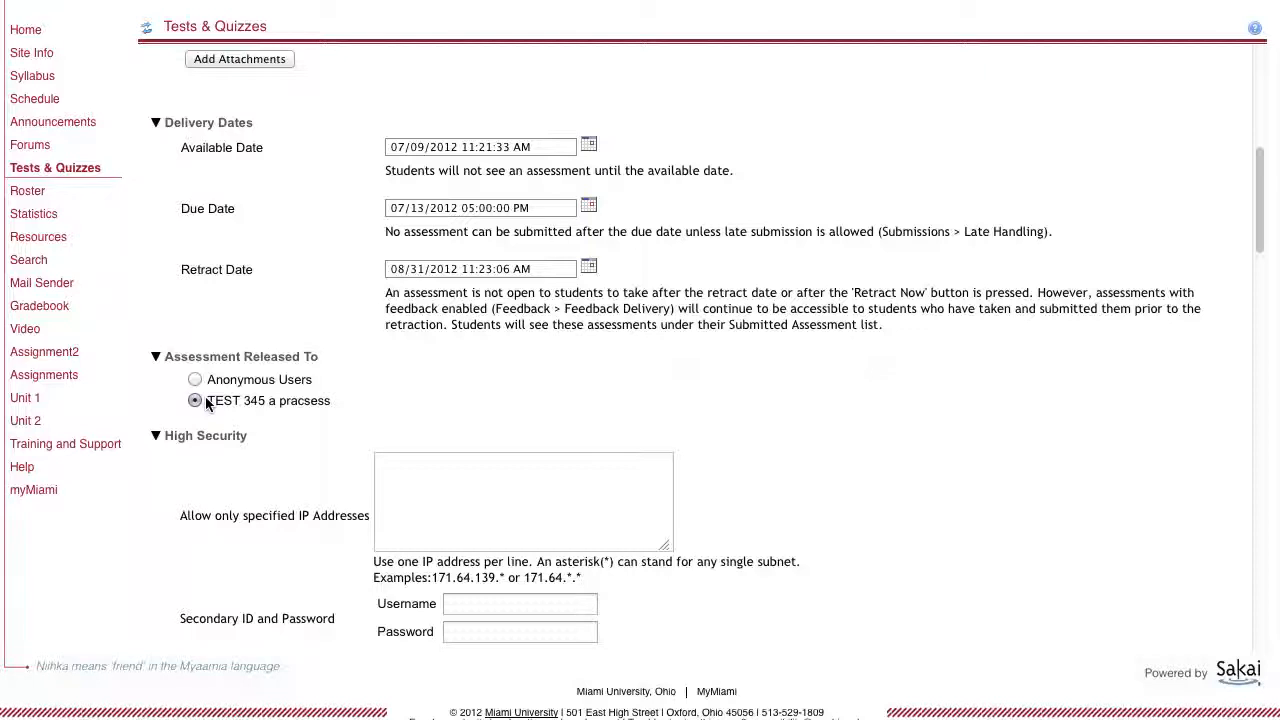
scroll(740, 434, "down", 3)
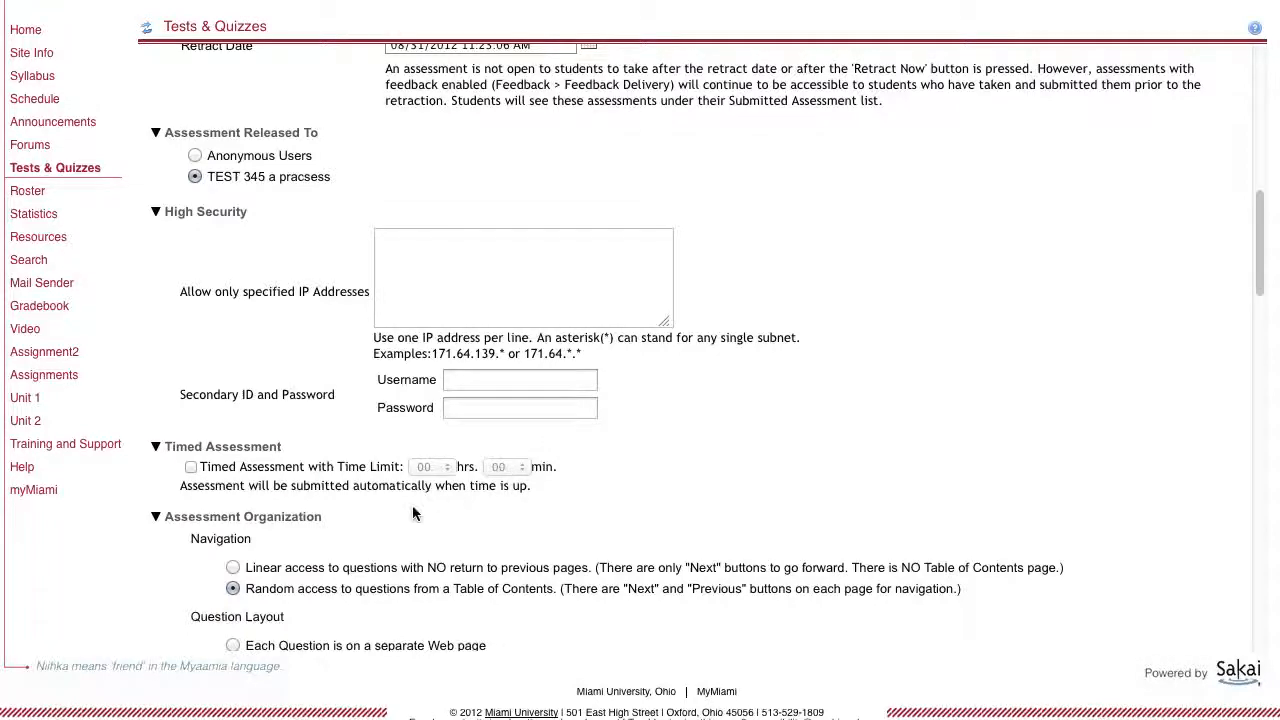
scroll(515, 480, "down", 2)
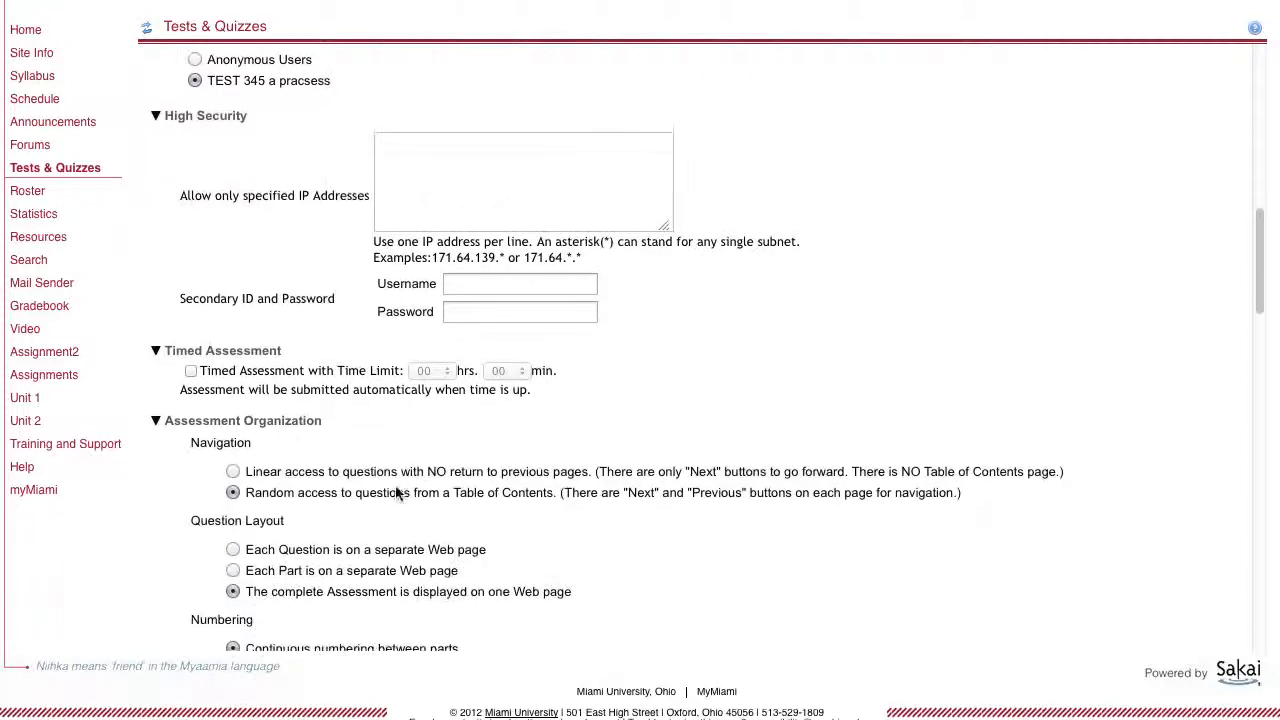
left_click(190, 372)
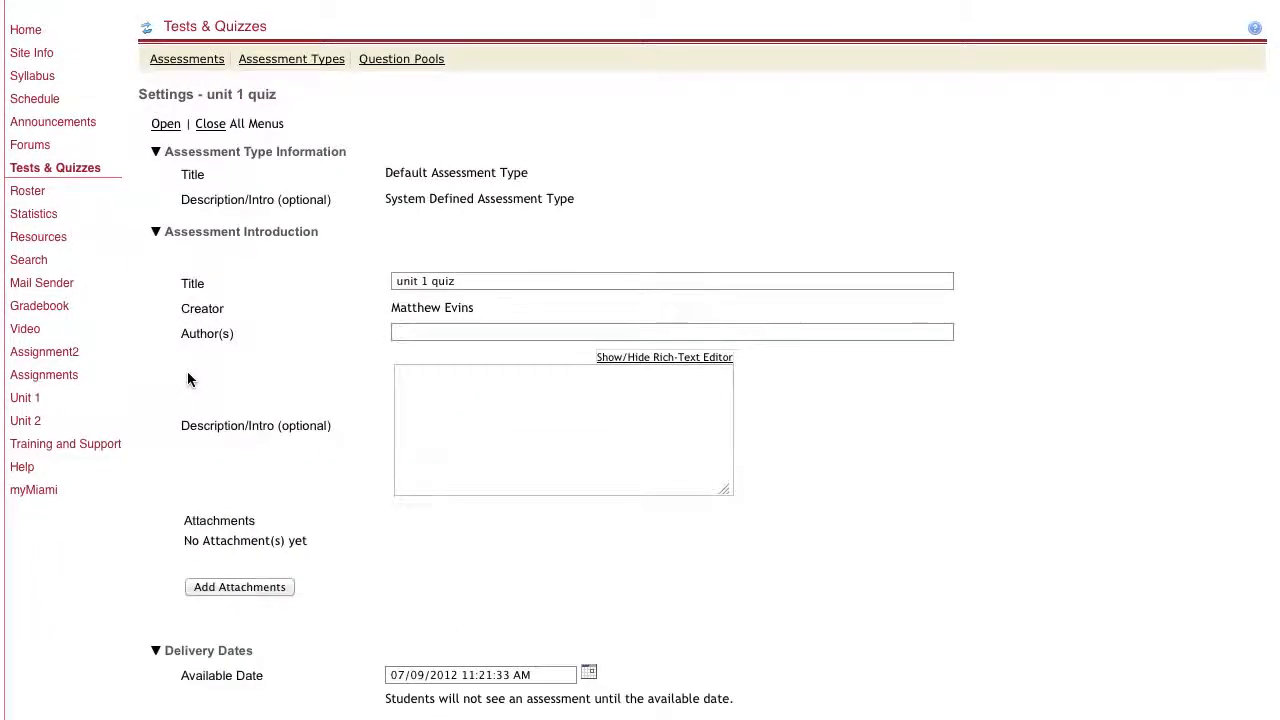
- Review the assessment's organization, mark for review, submission, late handling, submission message and feedback settings
scroll(187, 371, "down", 4)
scroll(220, 390, "down", 13)
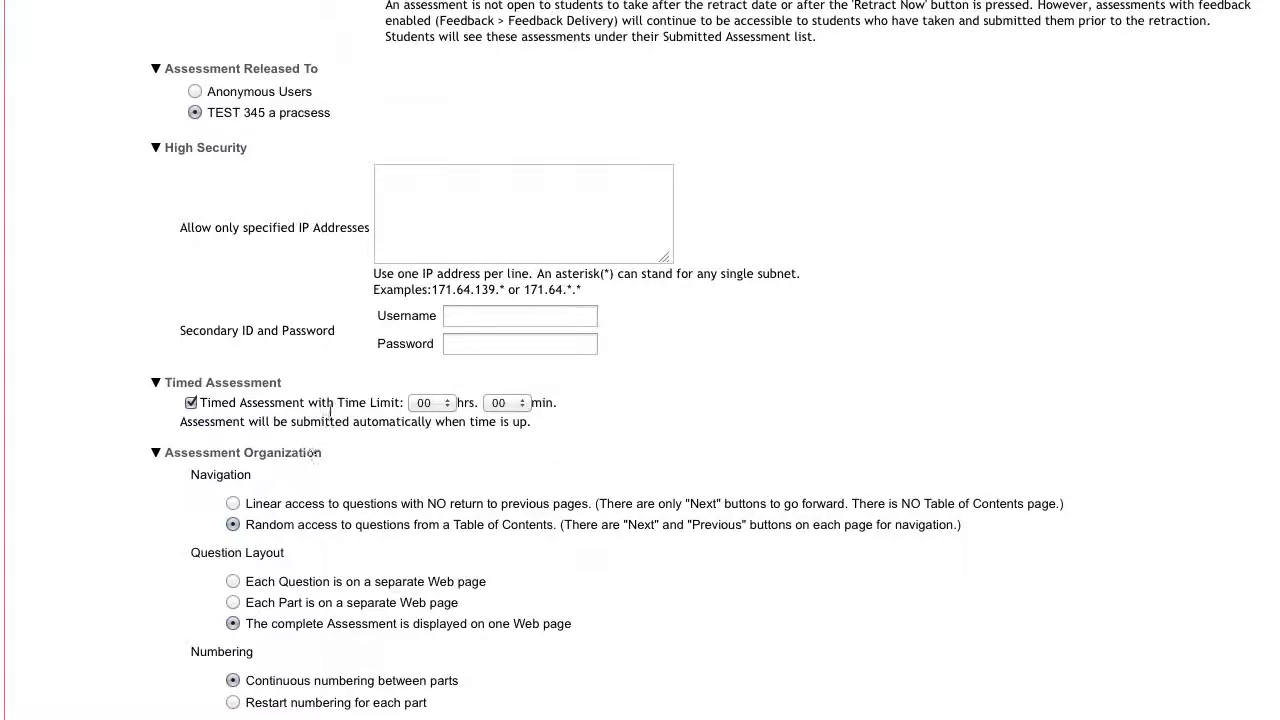
scroll(301, 437, "down", 4)
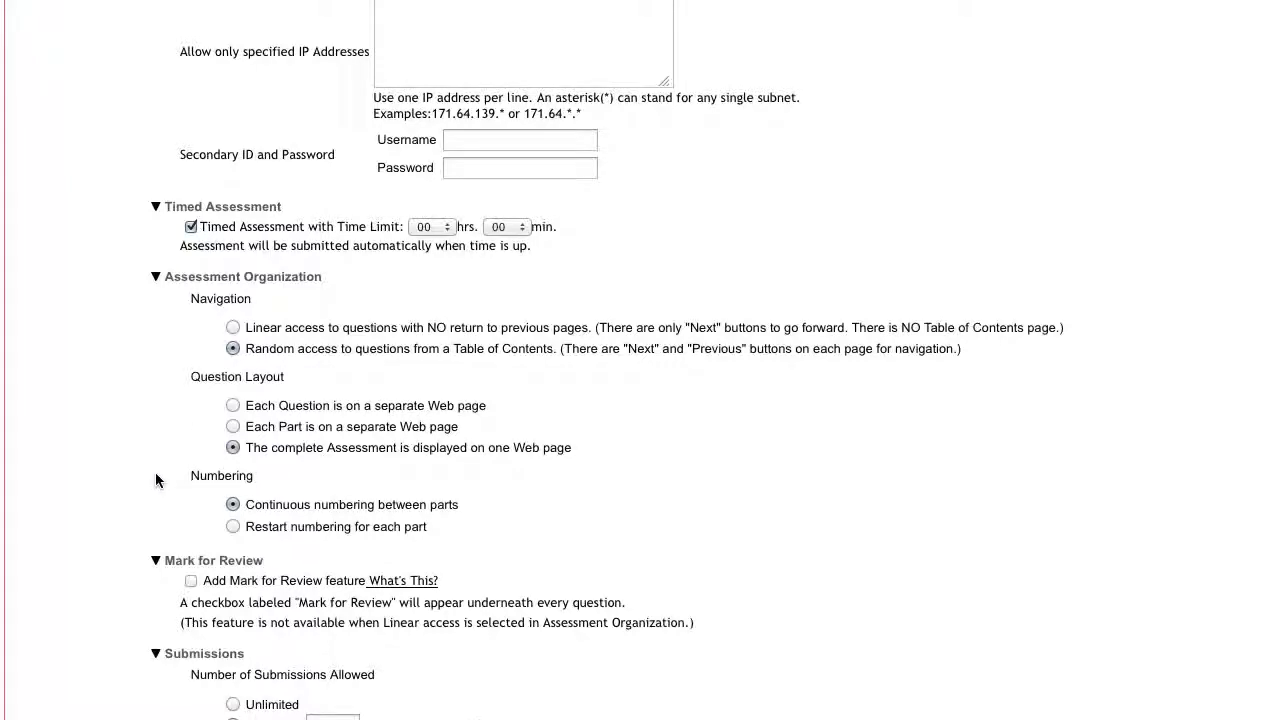
scroll(155, 472, "down", 3)
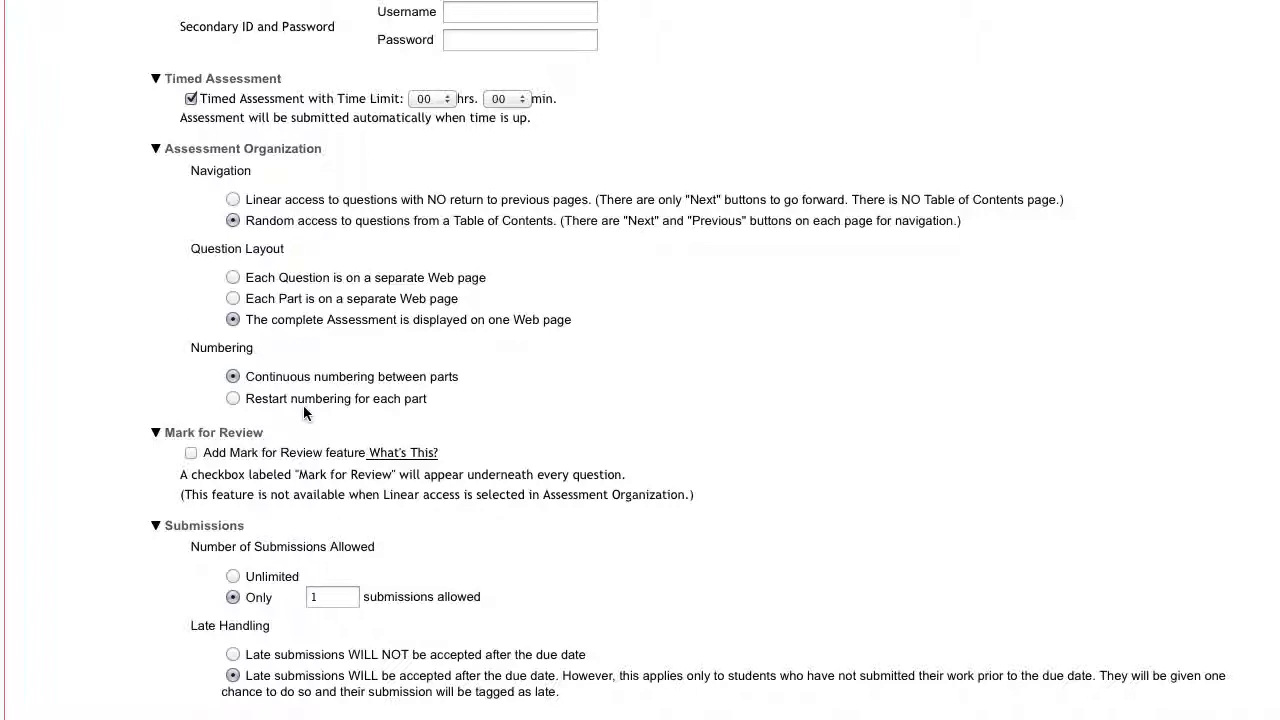
scroll(99, 436, "down", 1)
scroll(99, 437, "down", 3)
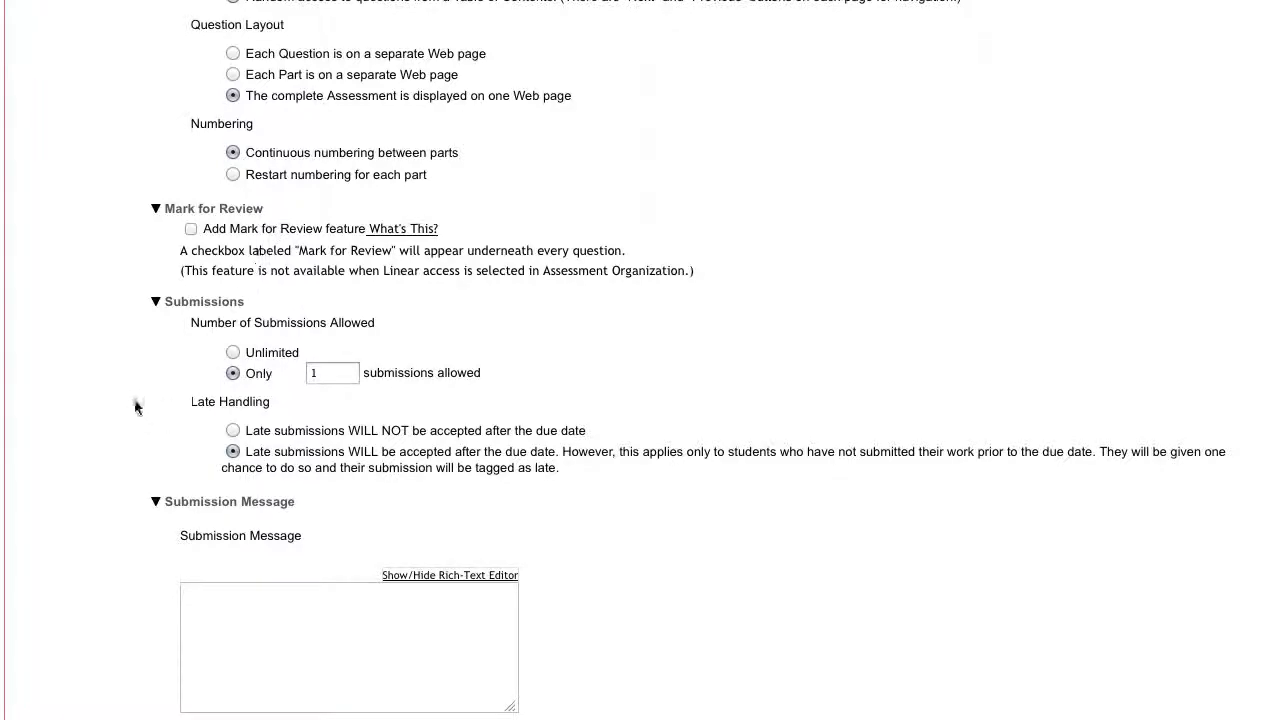
scroll(152, 375, "down", 3)
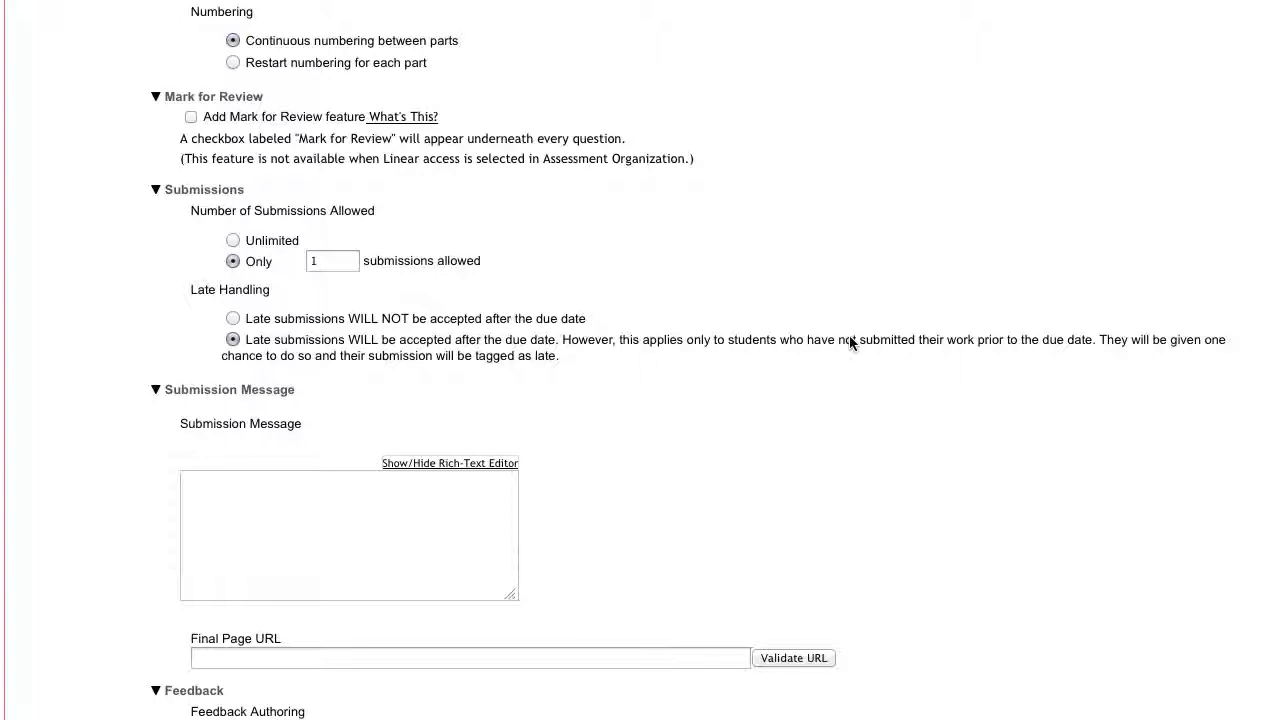
scroll(632, 538, "down", 5)
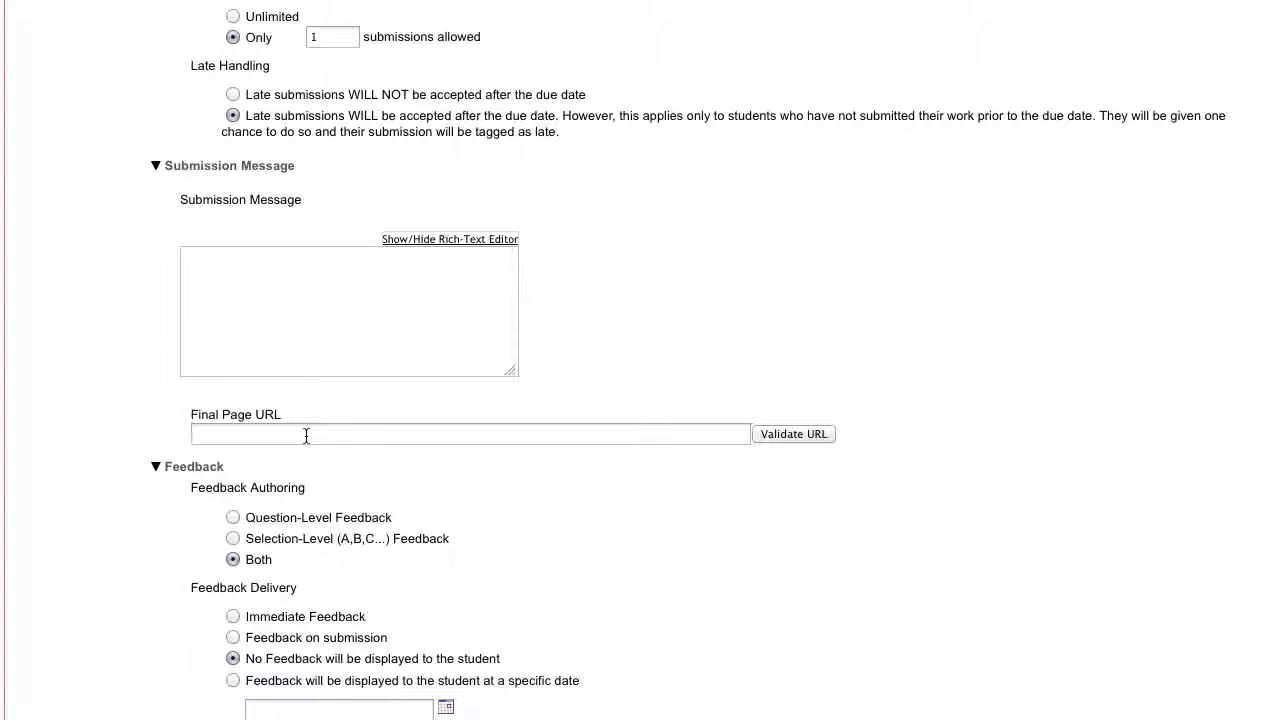
scroll(175, 508, "down", 5)
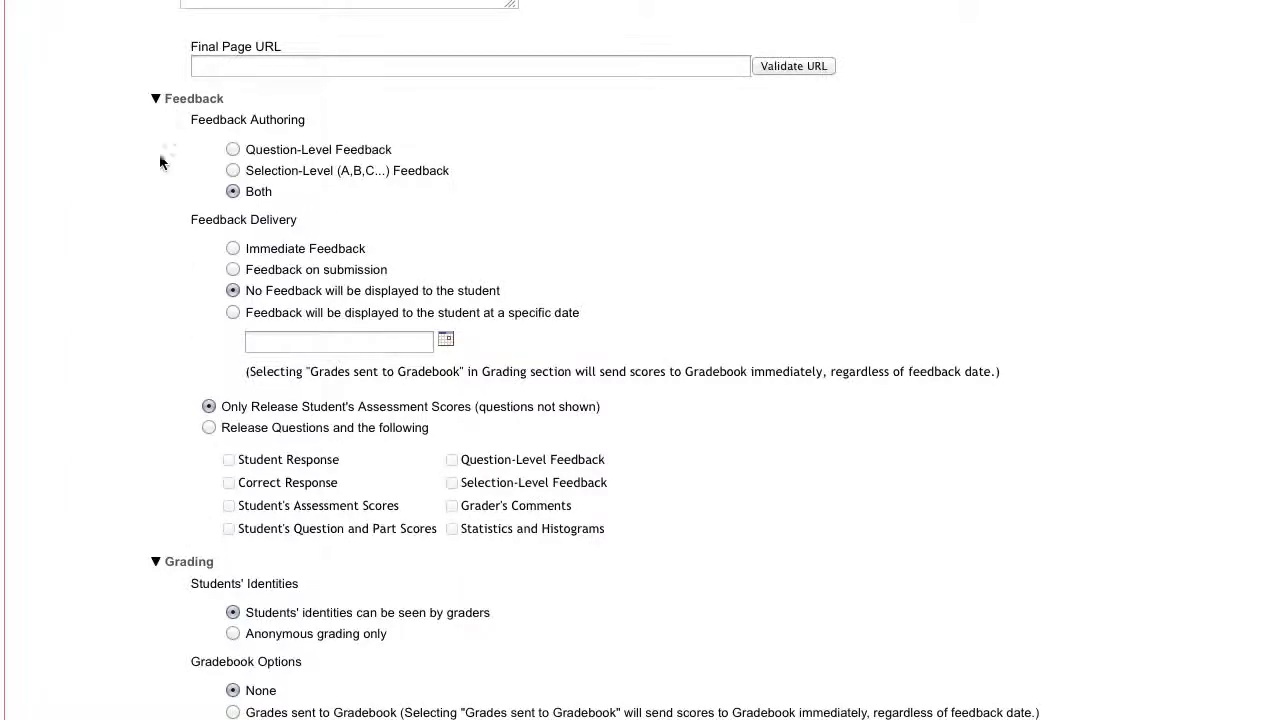
- Choose to release questions along with selected details, and set feedback delivery to Feedback on submission
left_click(208, 428)
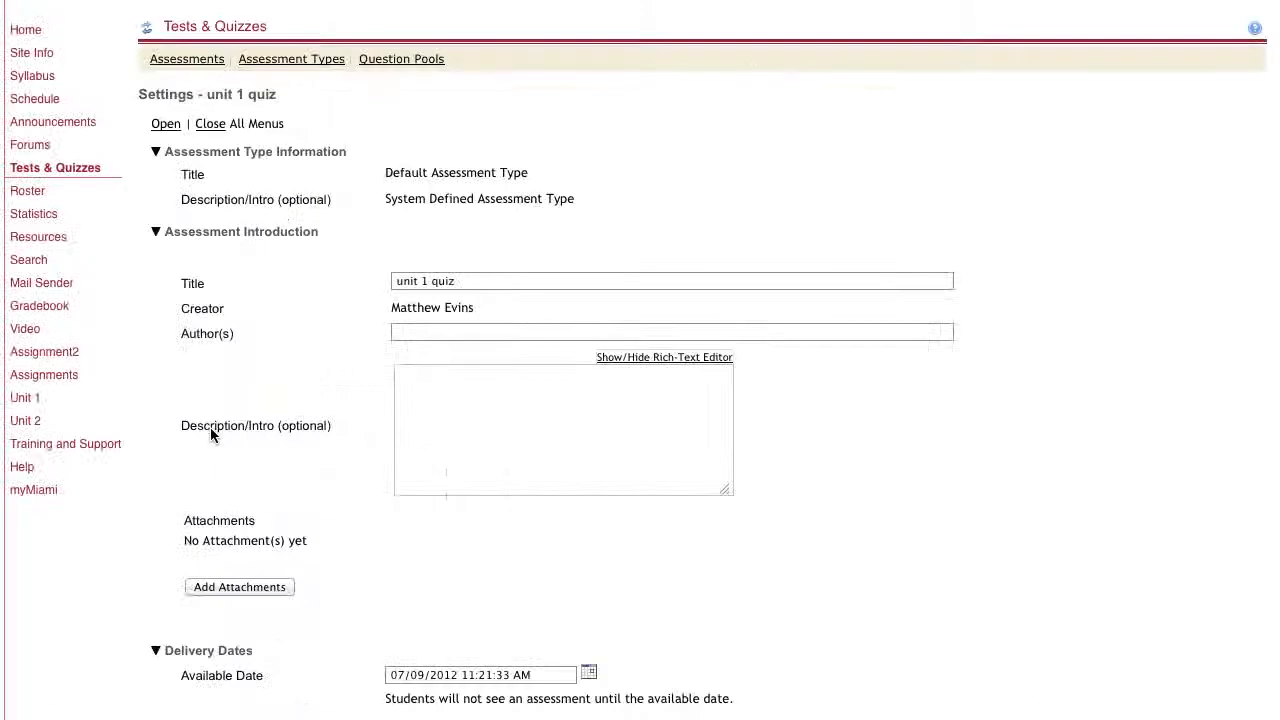
scroll(497, 563, "down", 5)
scroll(498, 560, "down", 10)
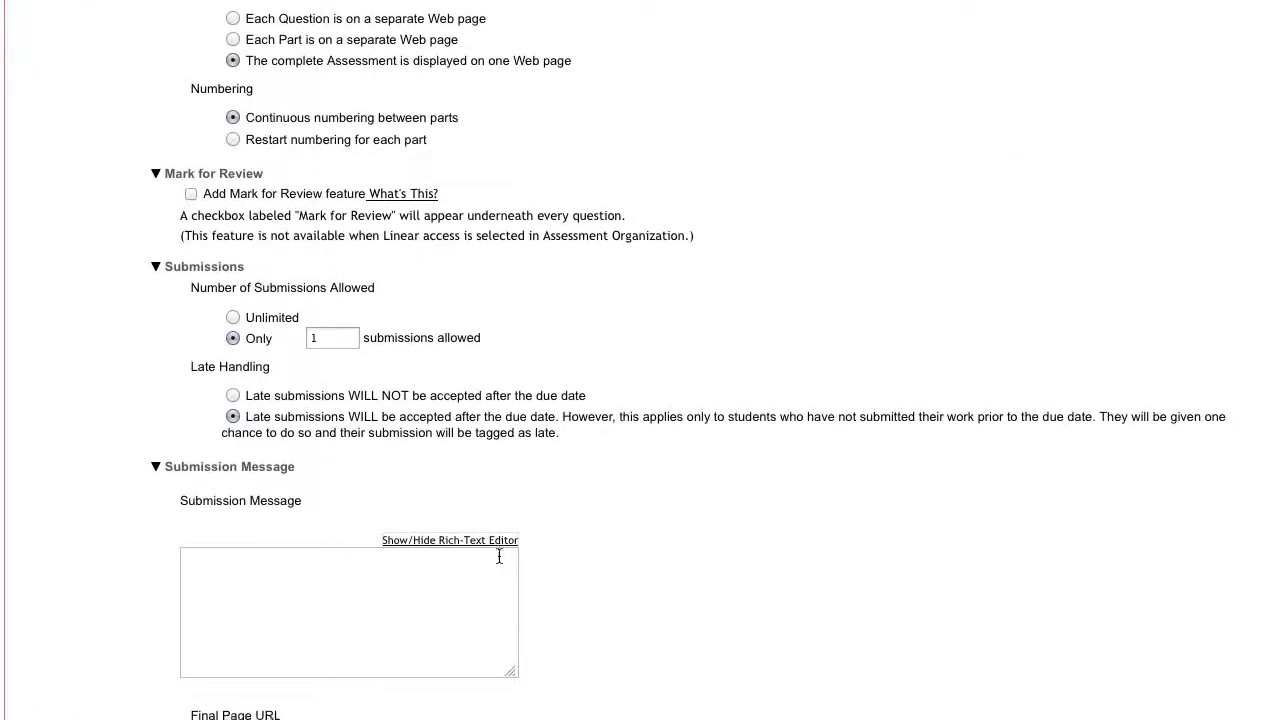
scroll(498, 560, "down", 2)
scroll(498, 560, "down", 10)
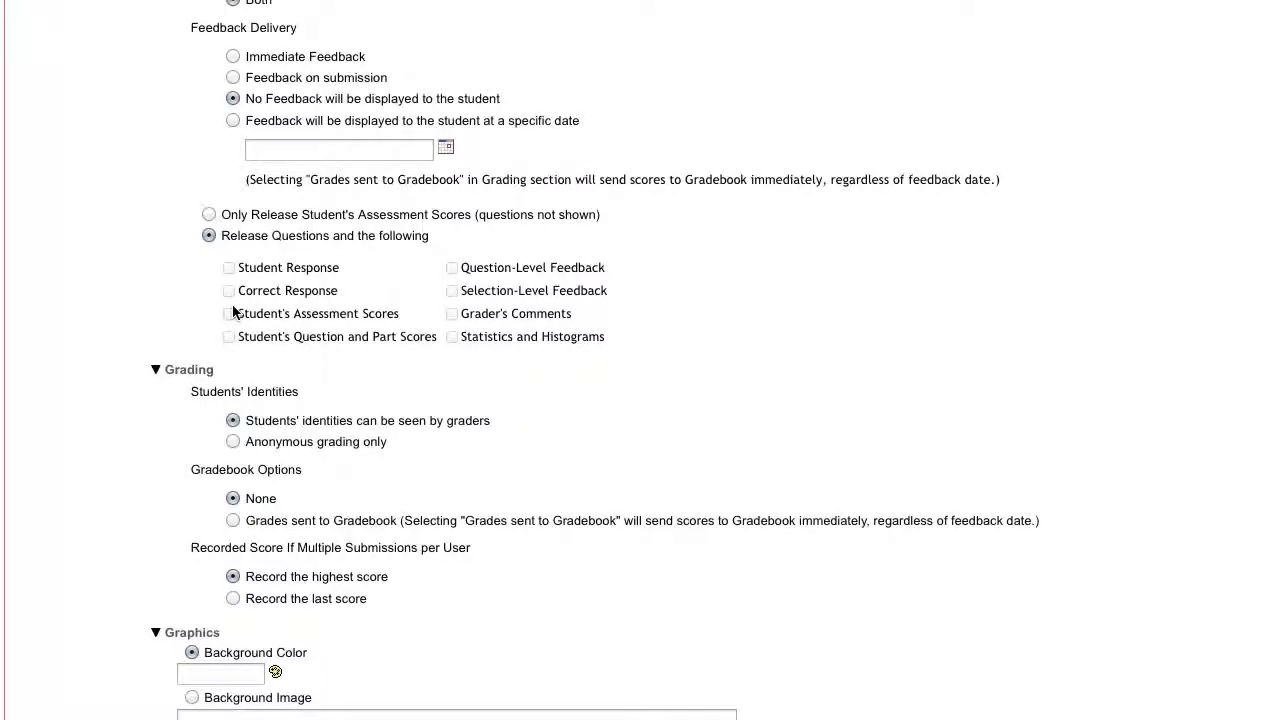
left_click(233, 78)
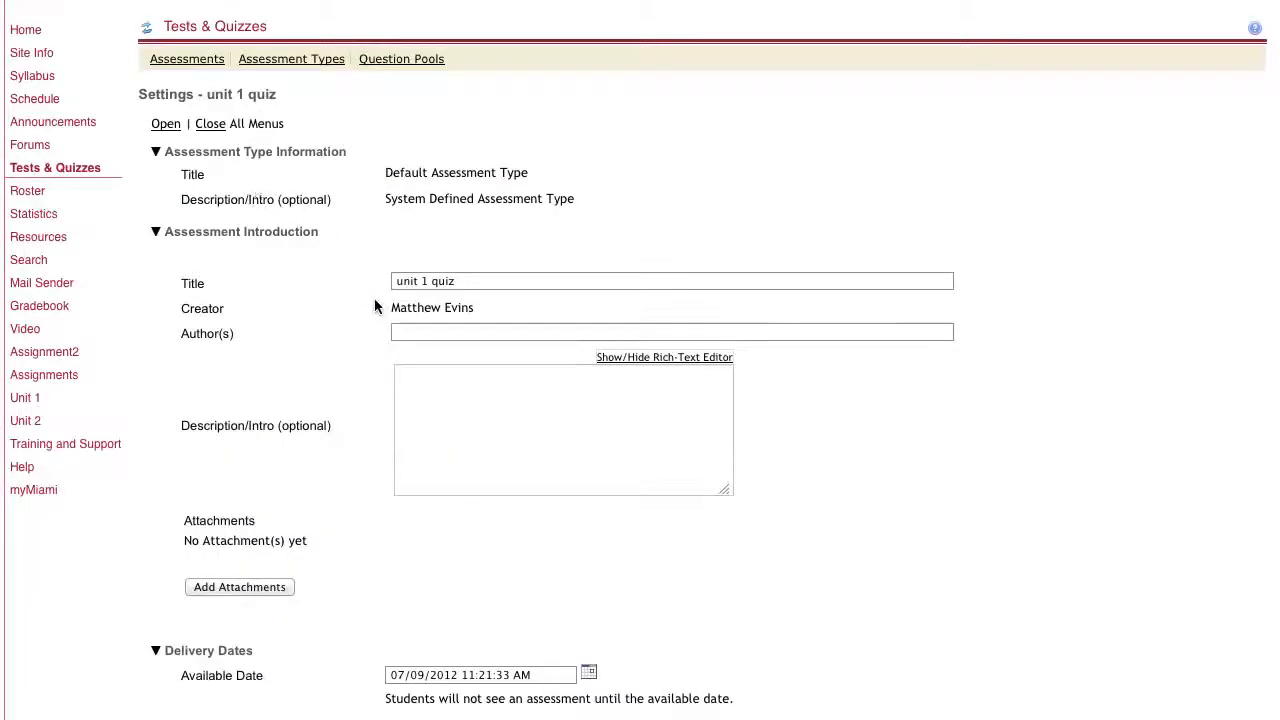
- Include Student Response, Correct Response, Student's Assessment Scores and Question-Level Feedback in the feedback released to students
scroll(378, 310, "down", 3)
scroll(378, 314, "down", 18)
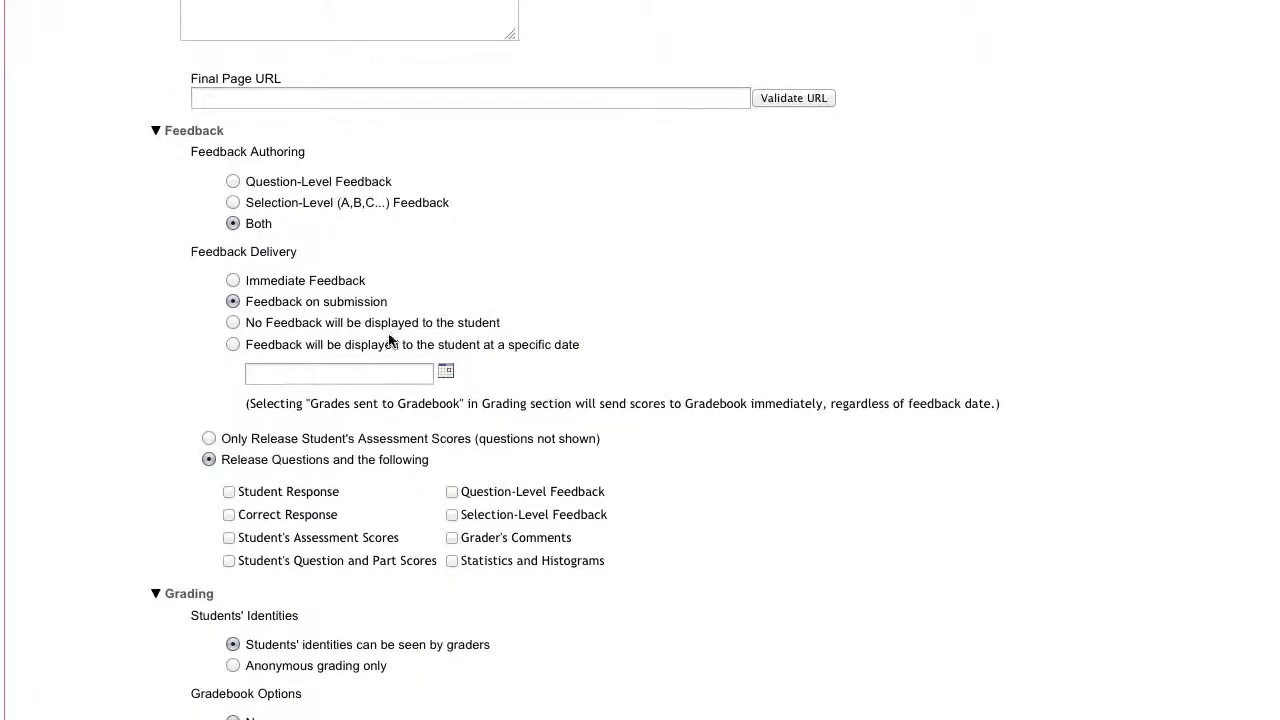
scroll(363, 340, "down", 2)
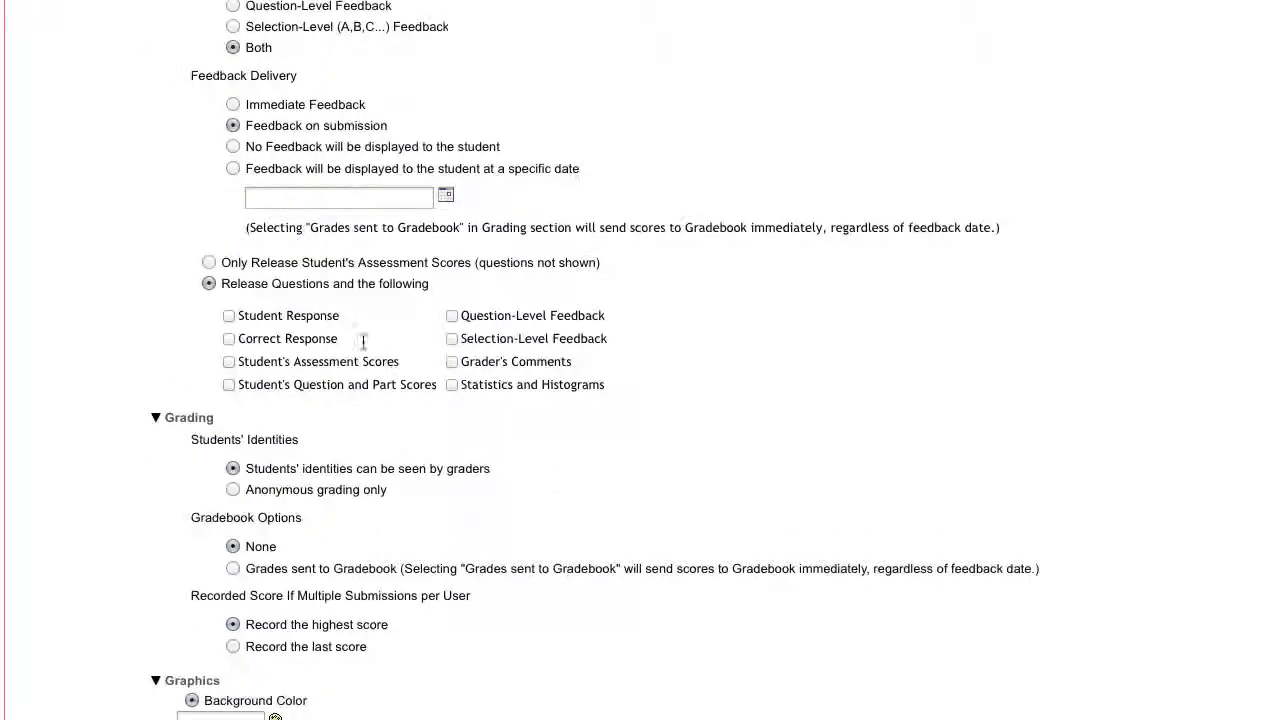
left_click(229, 316)
left_click(229, 362)
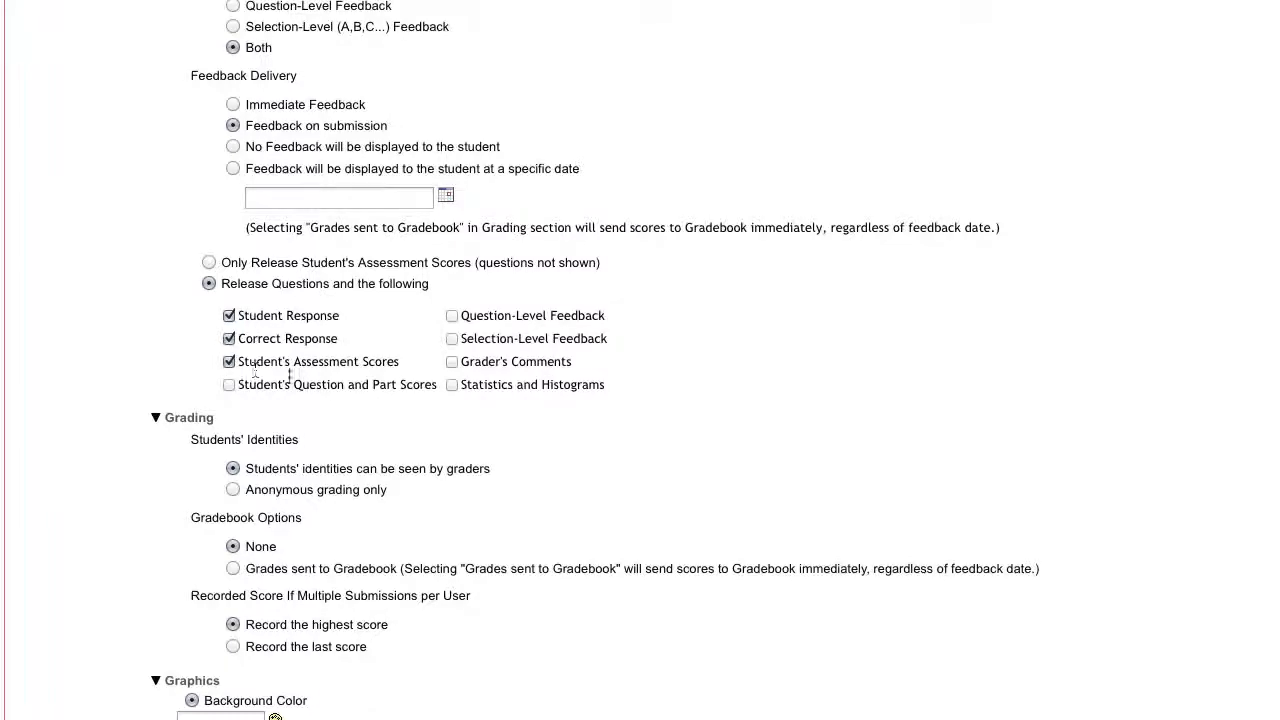
left_click(452, 316)
- Set the assessment's Gradebook option so that grades are sent to the Gradebook
scroll(101, 418, "down", 5)
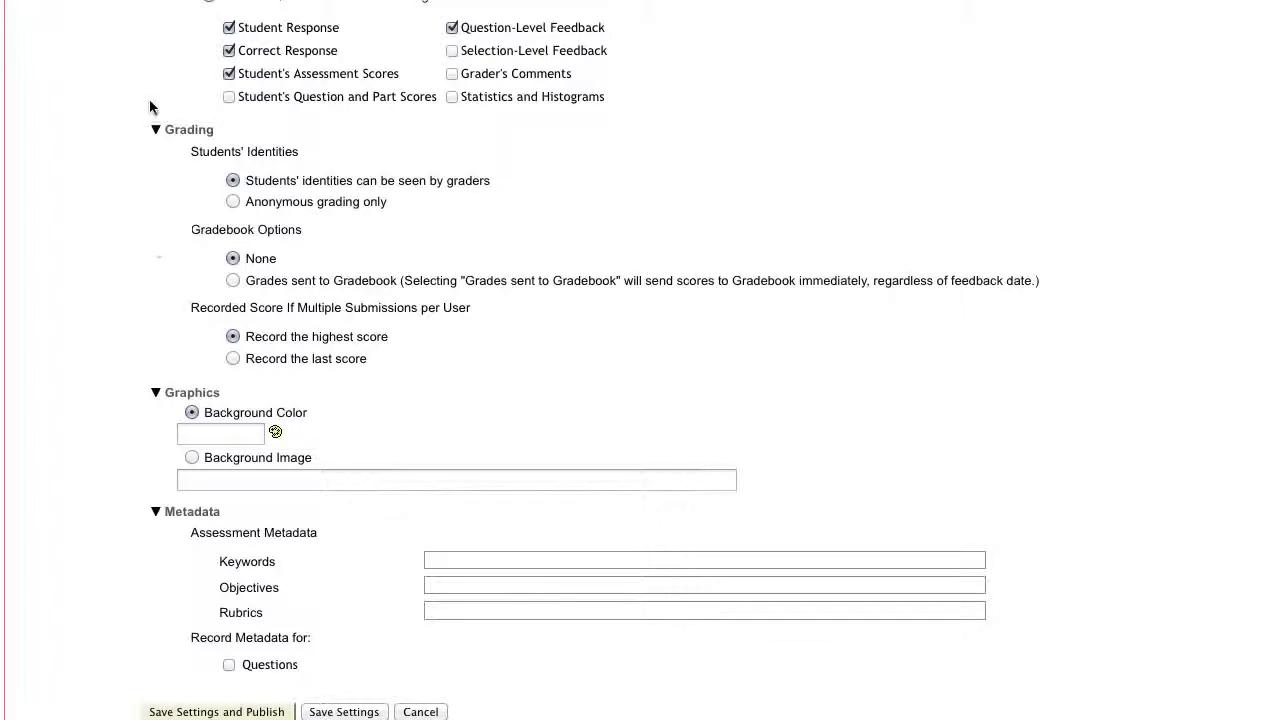
left_click(233, 281)
scroll(118, 364, "down", 4)
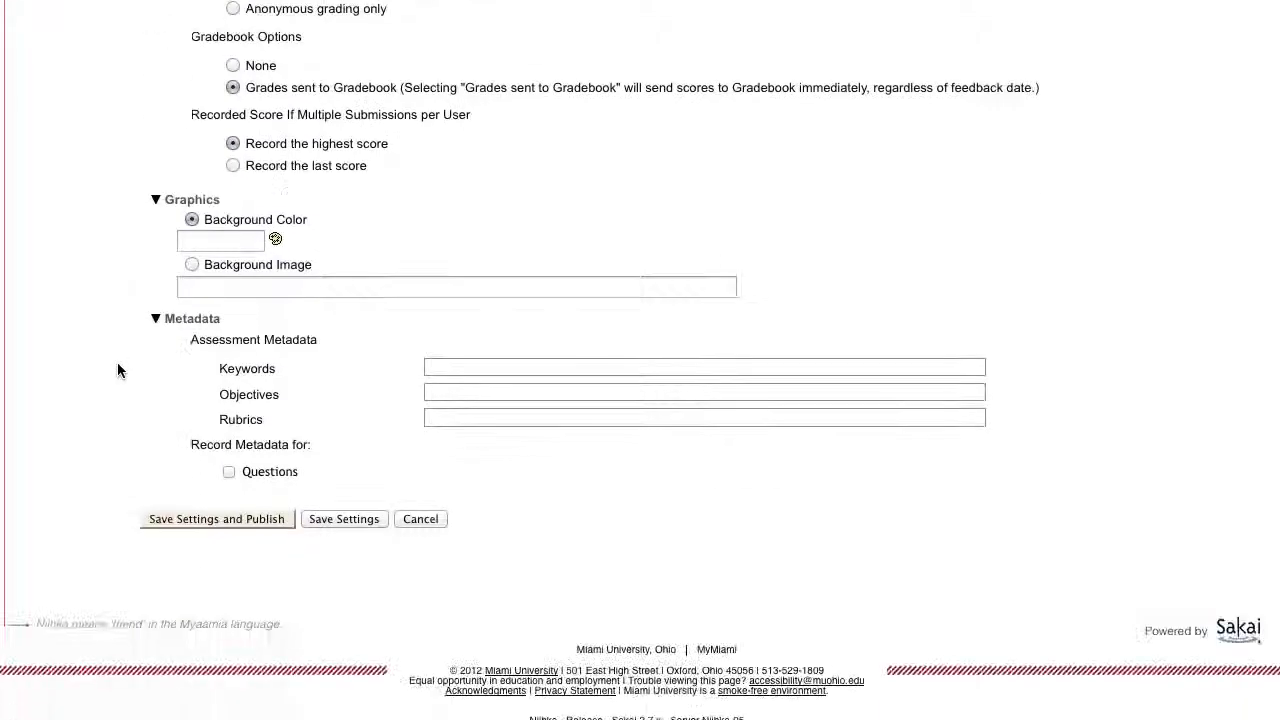
- Try to save the settings for publishing, and set the Timed Assessment time limit to 30 minutes
left_click(230, 518)
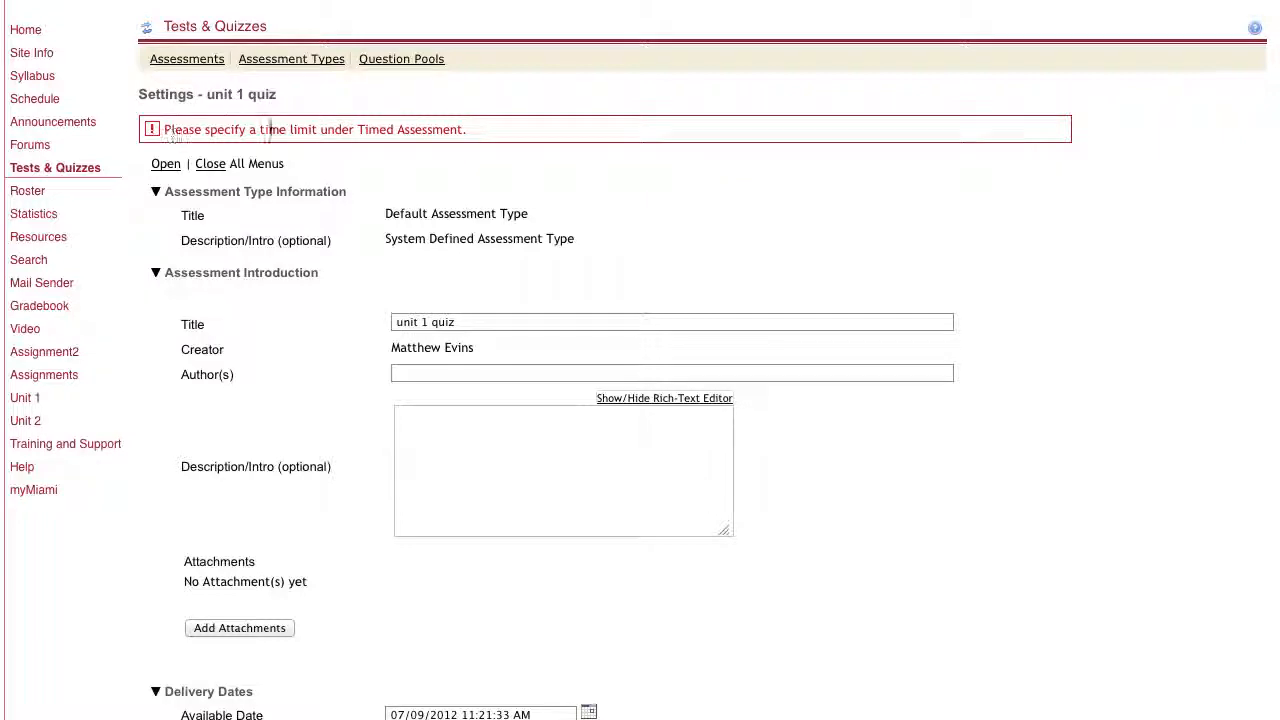
scroll(314, 428, "down", 8)
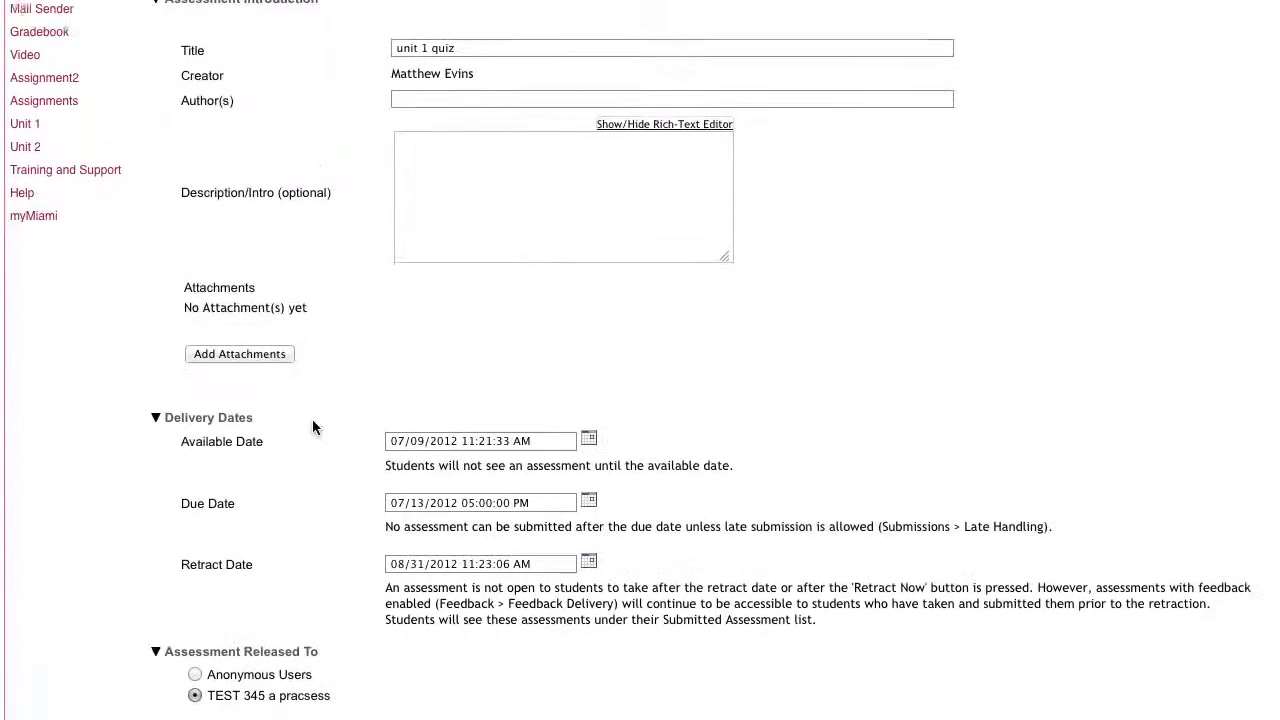
scroll(434, 423, "down", 4)
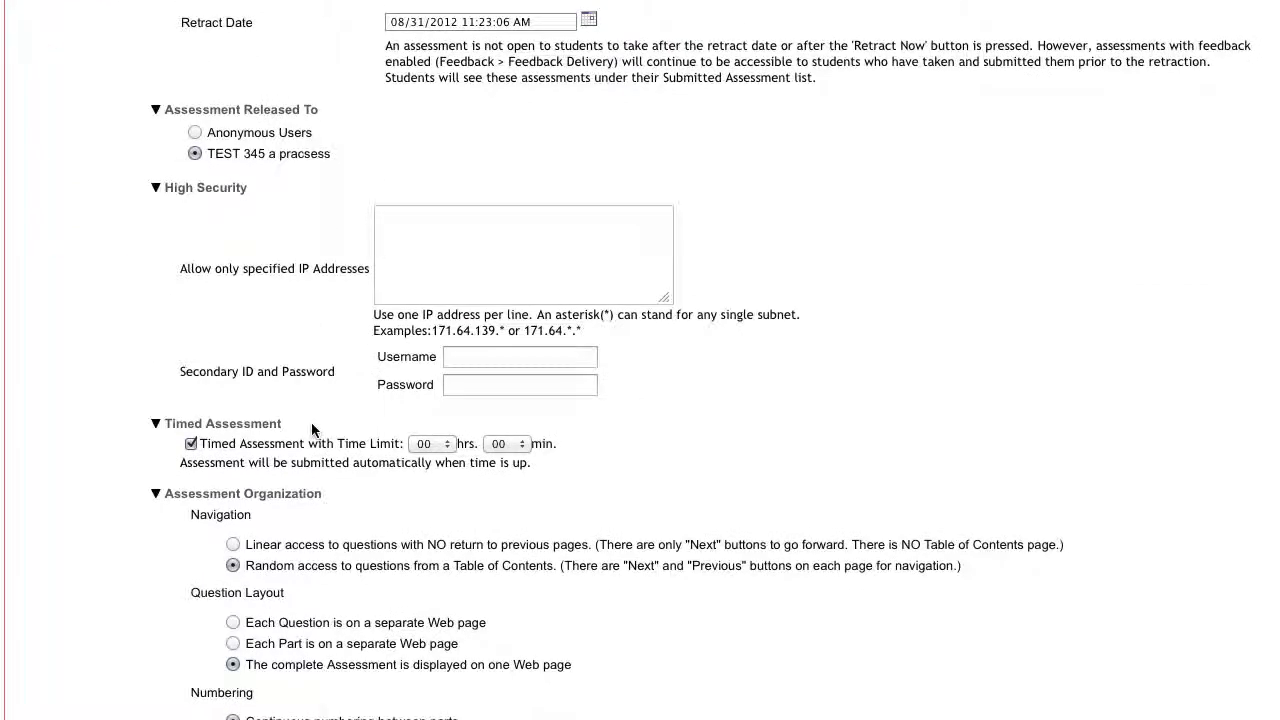
left_click(505, 443)
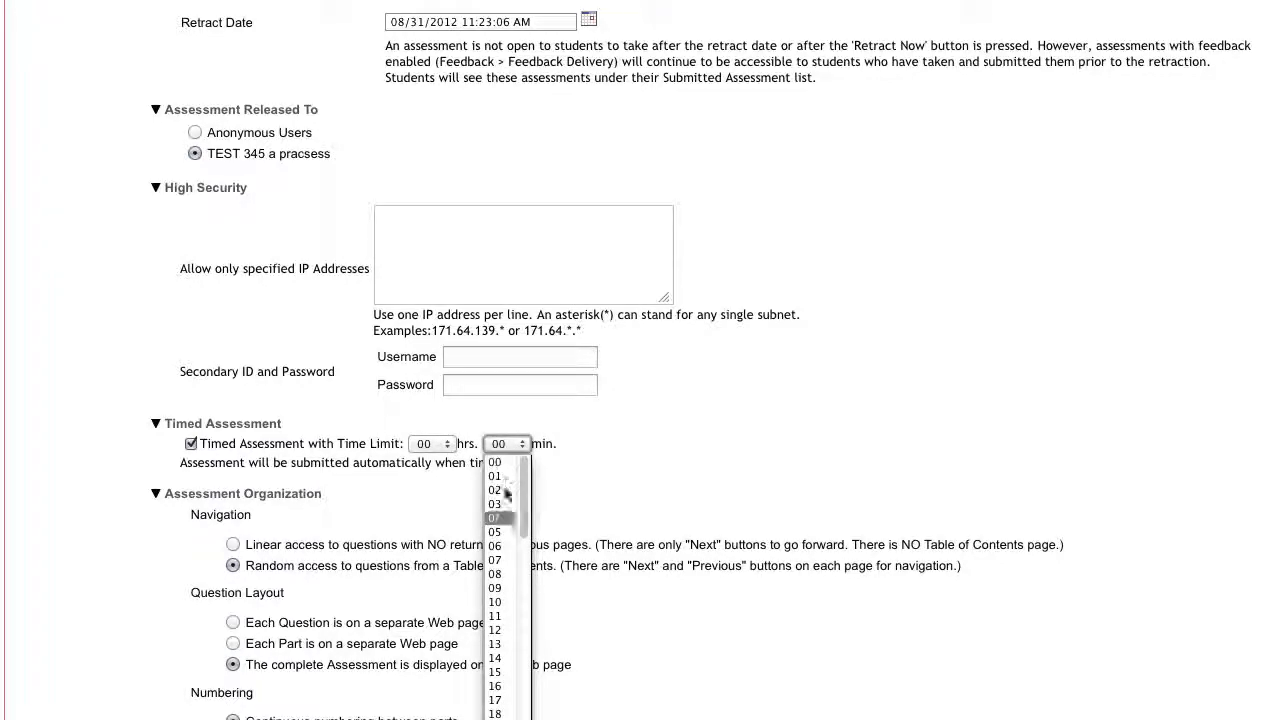
scroll(491, 680, "down", 3)
scroll(491, 680, "down", 3)
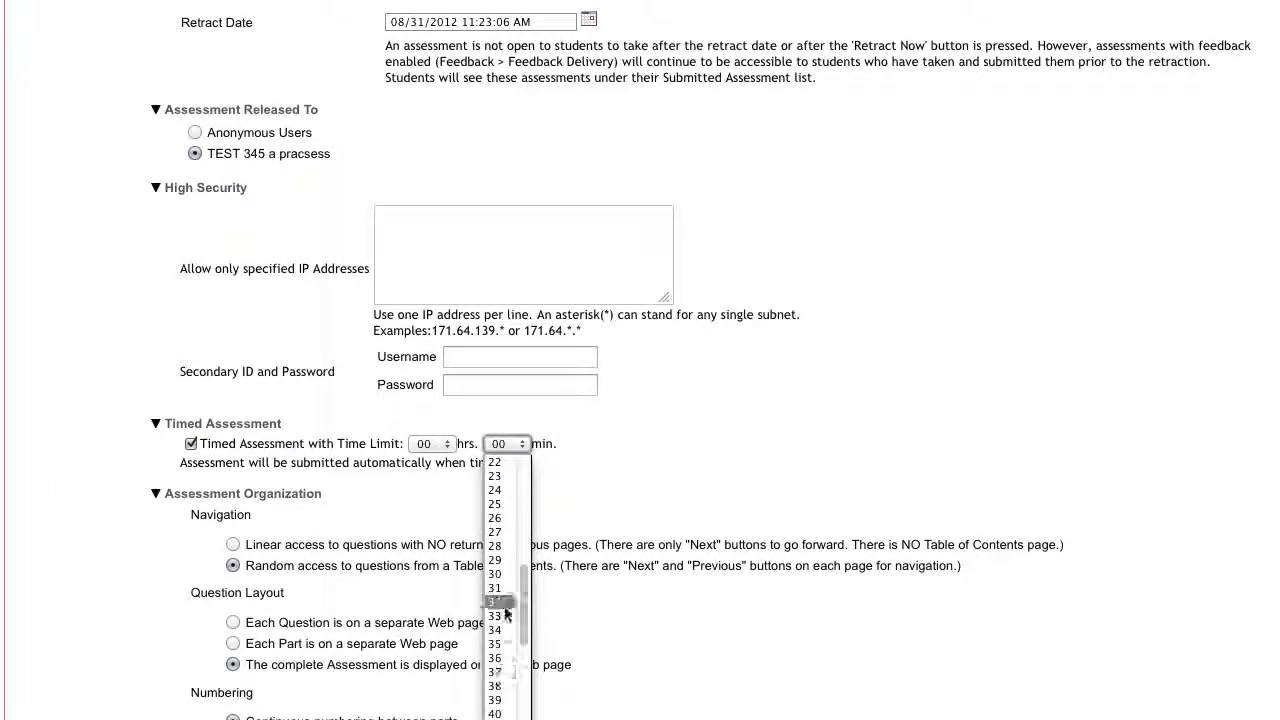
left_click(495, 576)
- Save the assessment settings for publishing and publish the unit 1 quiz to students without notification
scroll(732, 425, "down", 20)
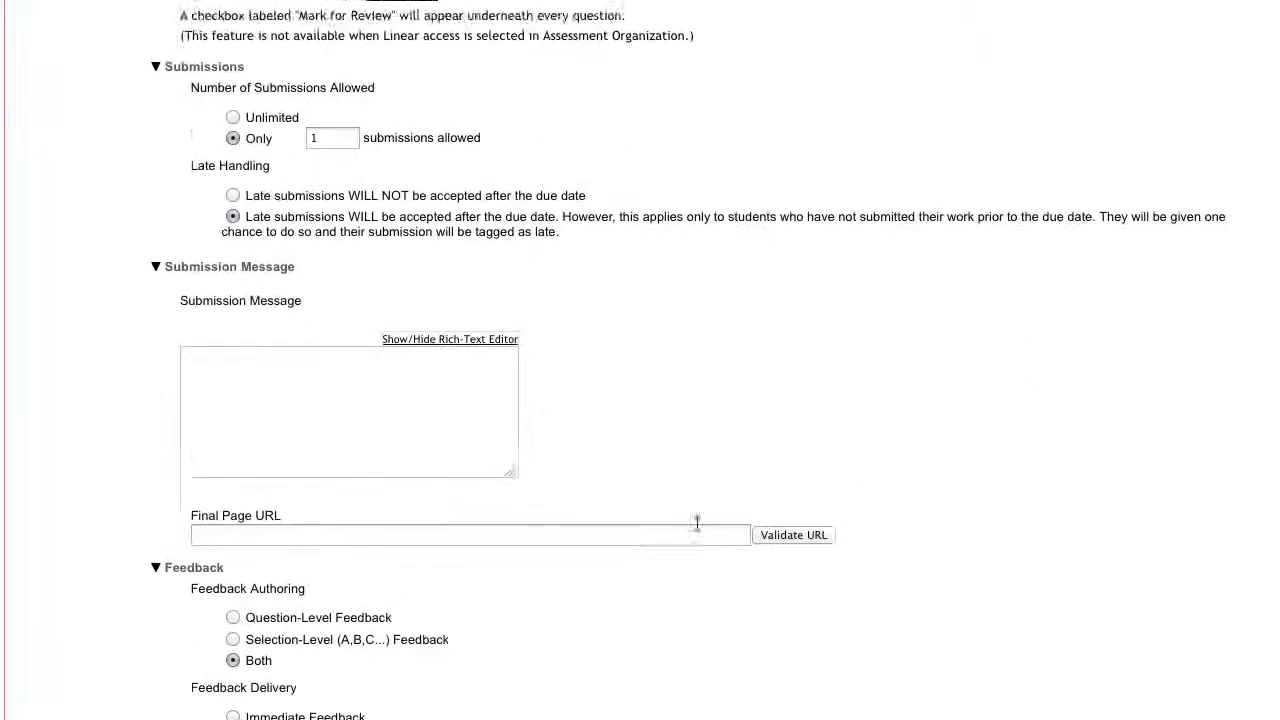
left_click(196, 478)
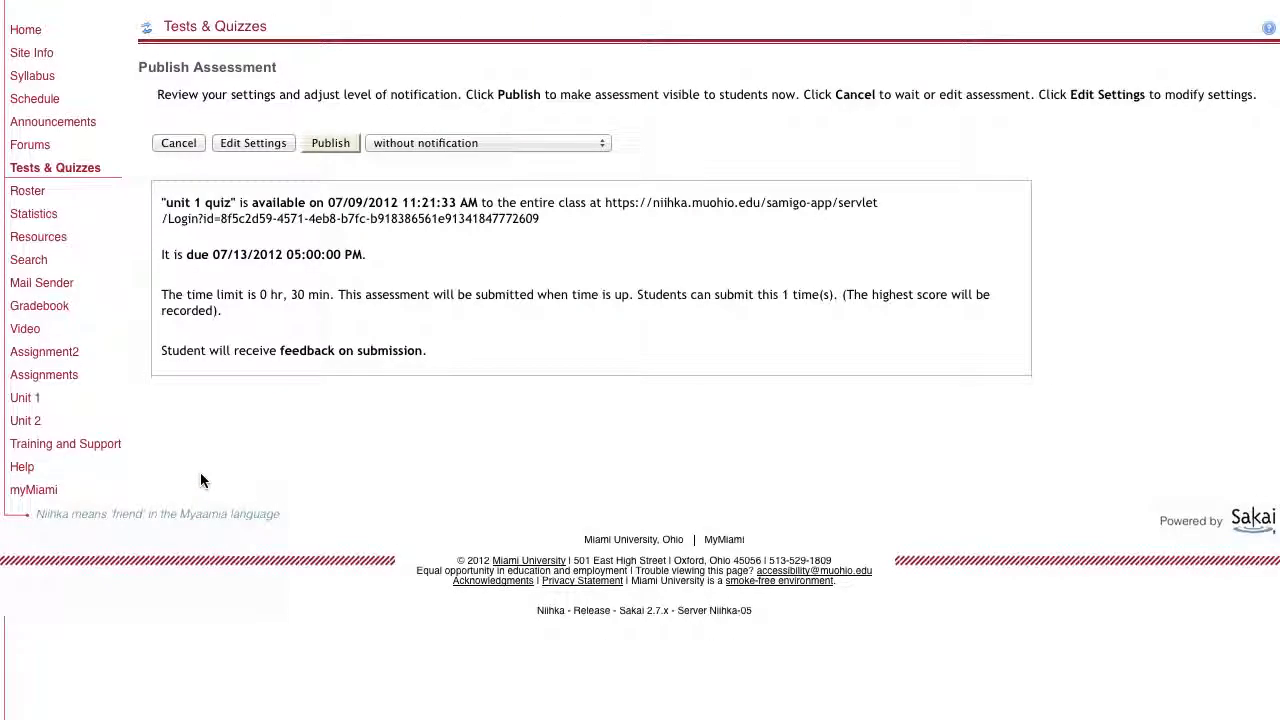
left_click(406, 143)
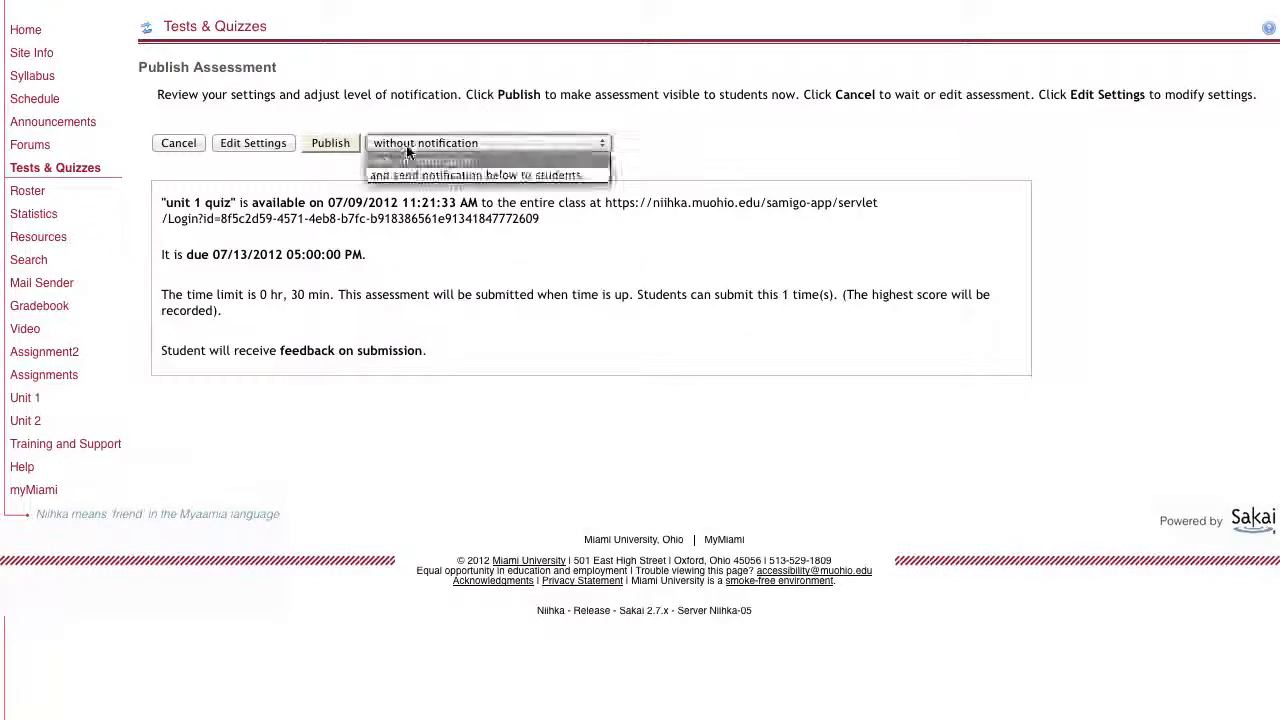
left_click(408, 140)
left_click(328, 143)
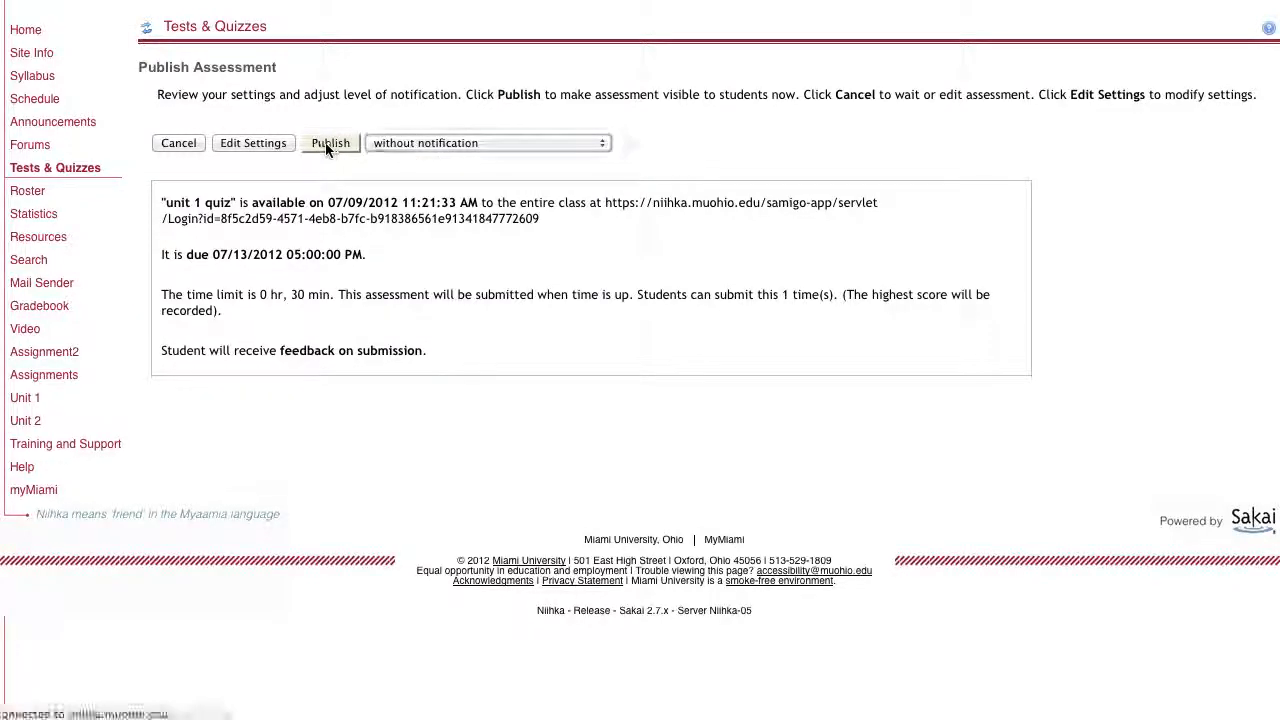